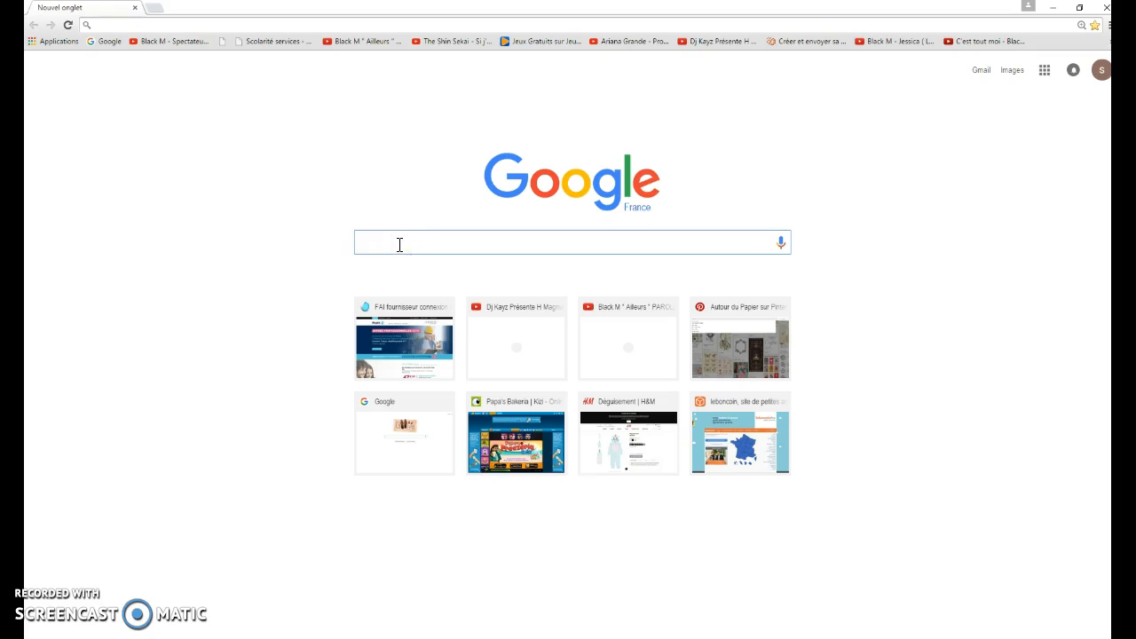
- Search the web for "canva" and open the official Canva website from the results
{"action": "type", "text": "canva"}
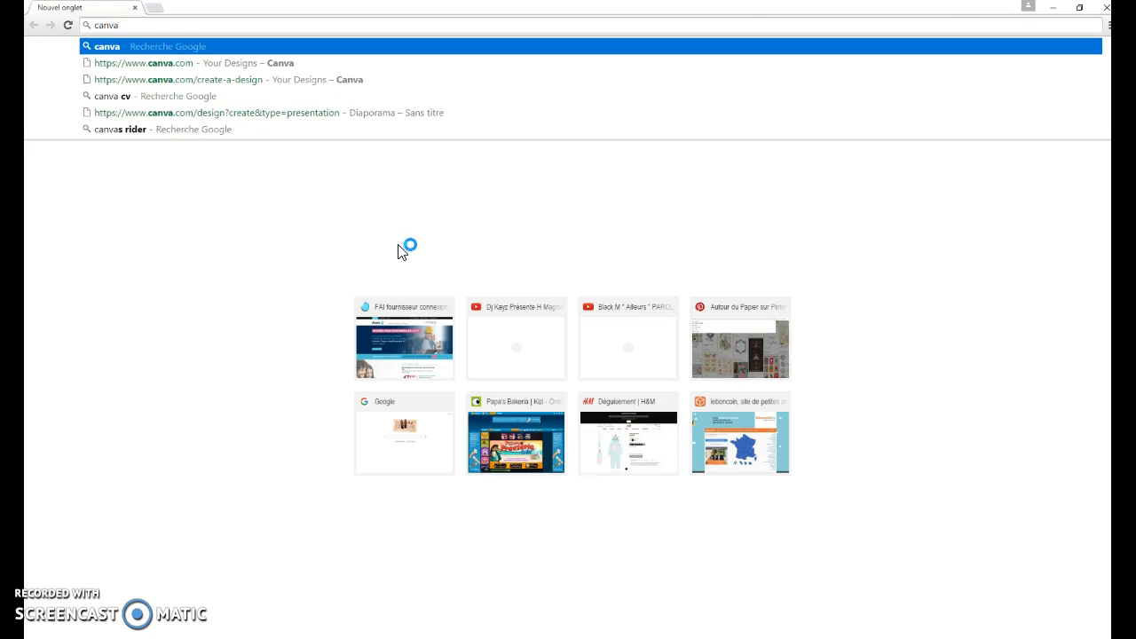
{"action": "key", "text": "Return"}
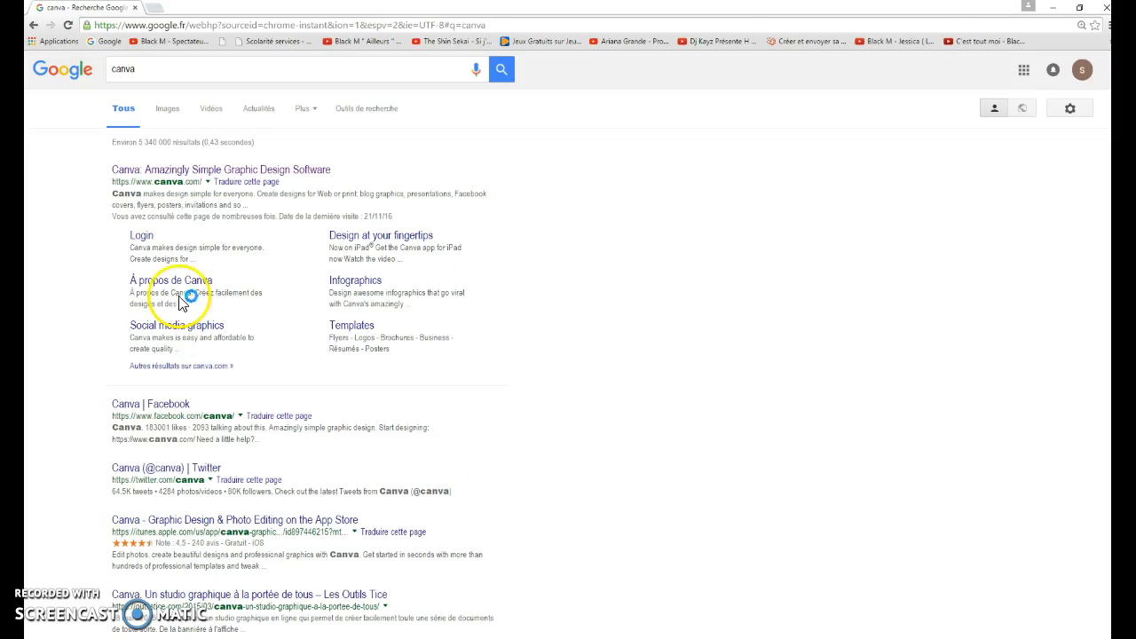
{"action": "left_click", "coordinate": [219, 170]}
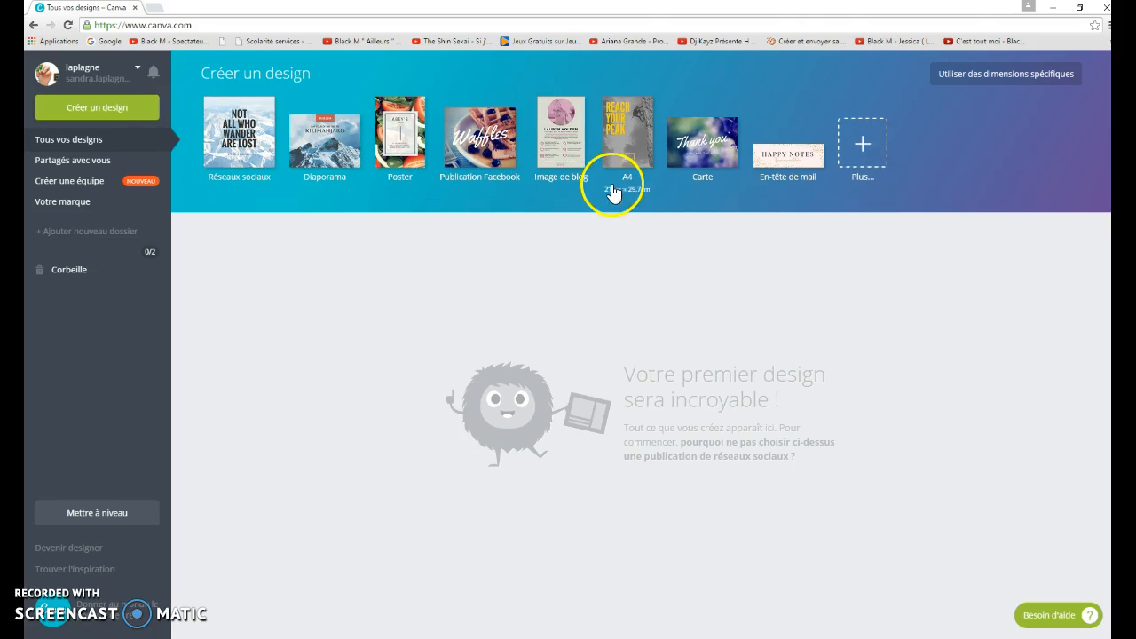
- Browse the full range of design types and create a new standard Diaporama design from the Documents category
{"action": "left_click", "coordinate": [860, 142]}
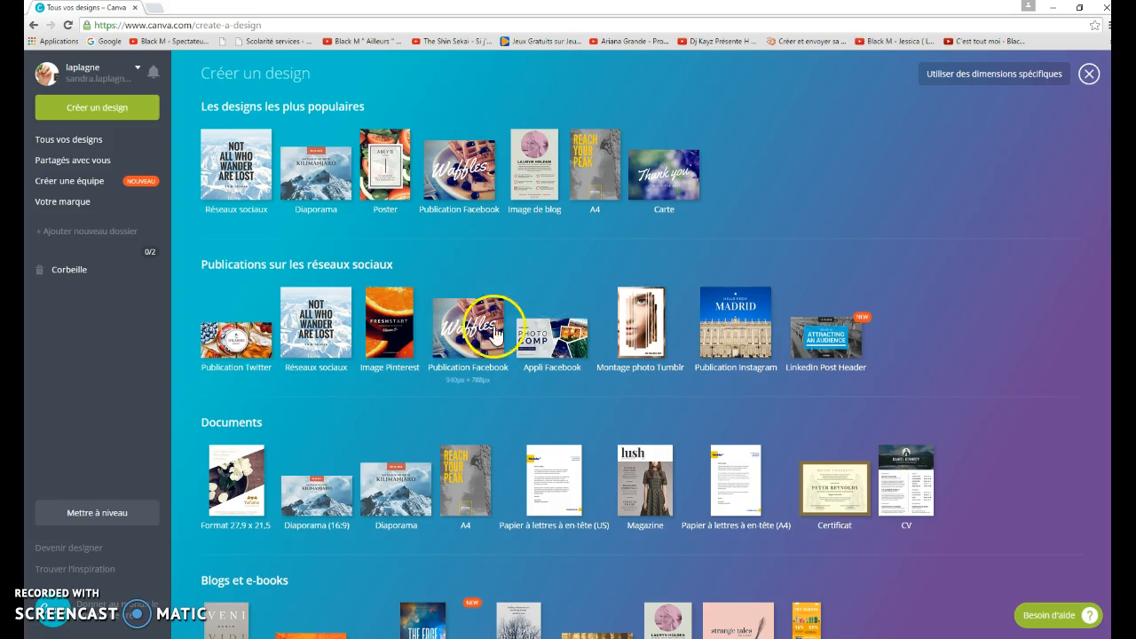
{"action": "scroll", "coordinate": [608, 318], "scroll_direction": "down", "scroll_amount": 2}
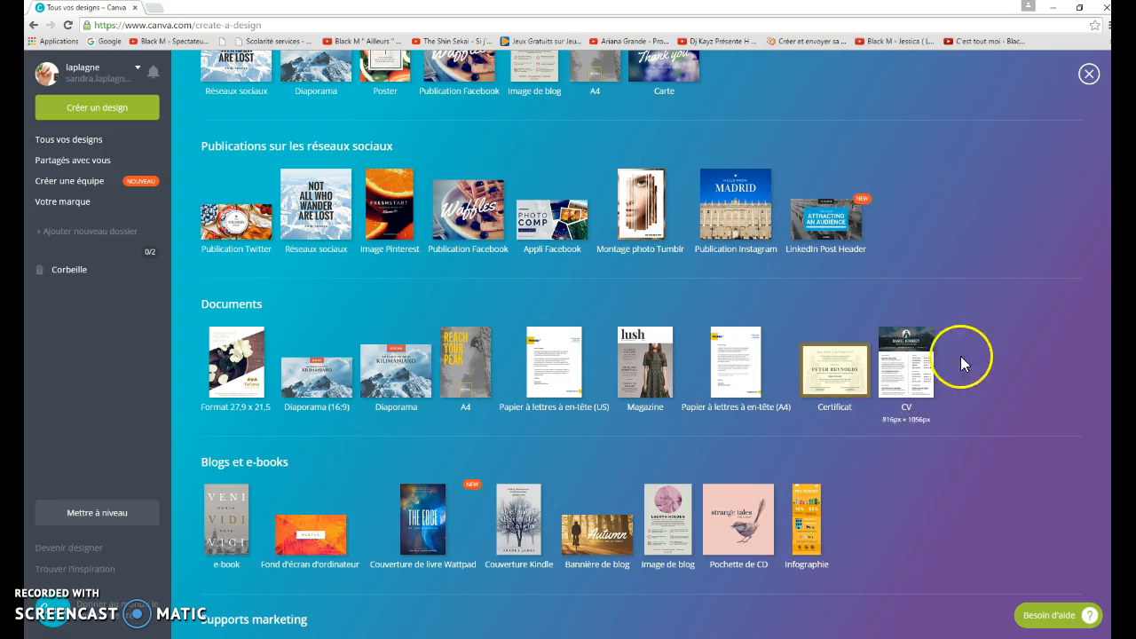
{"action": "scroll", "coordinate": [570, 502], "scroll_direction": "down", "scroll_amount": 3}
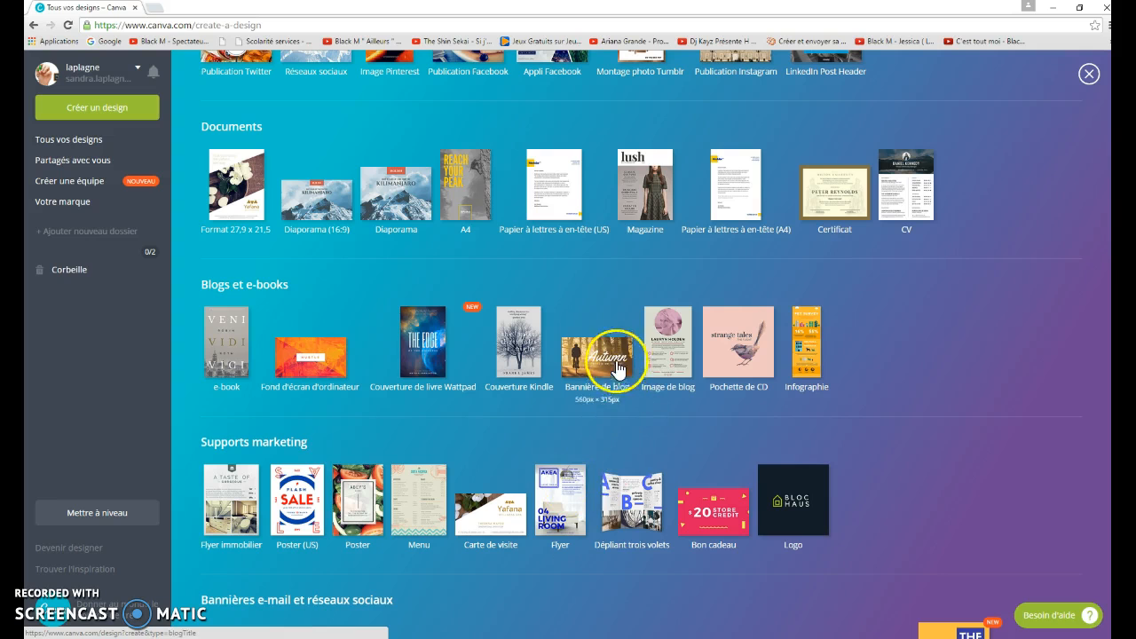
{"action": "scroll", "coordinate": [482, 464], "scroll_direction": "down", "scroll_amount": 3}
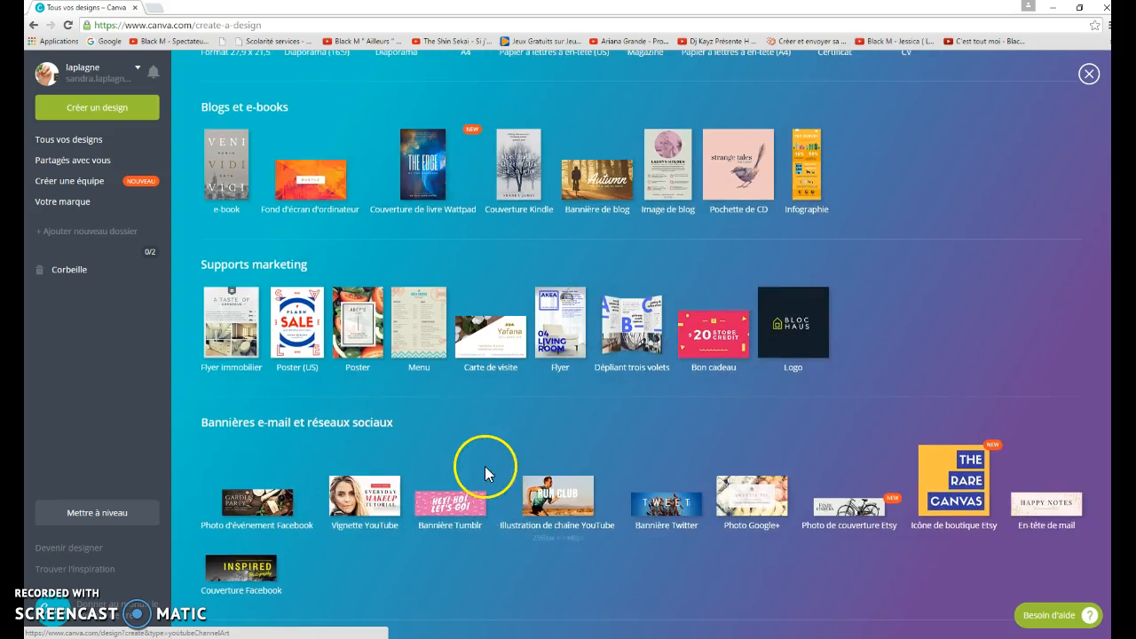
{"action": "scroll", "coordinate": [479, 460], "scroll_direction": "down", "scroll_amount": 2}
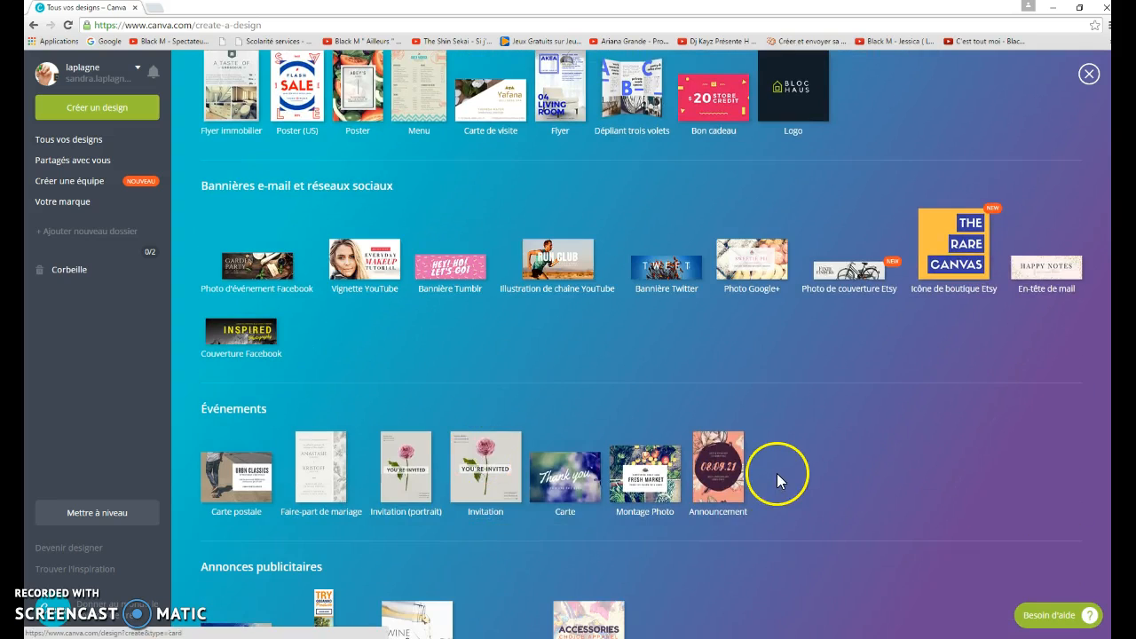
{"action": "scroll", "coordinate": [777, 475], "scroll_direction": "down", "scroll_amount": 1}
{"action": "scroll", "coordinate": [776, 471], "scroll_direction": "up", "scroll_amount": 8}
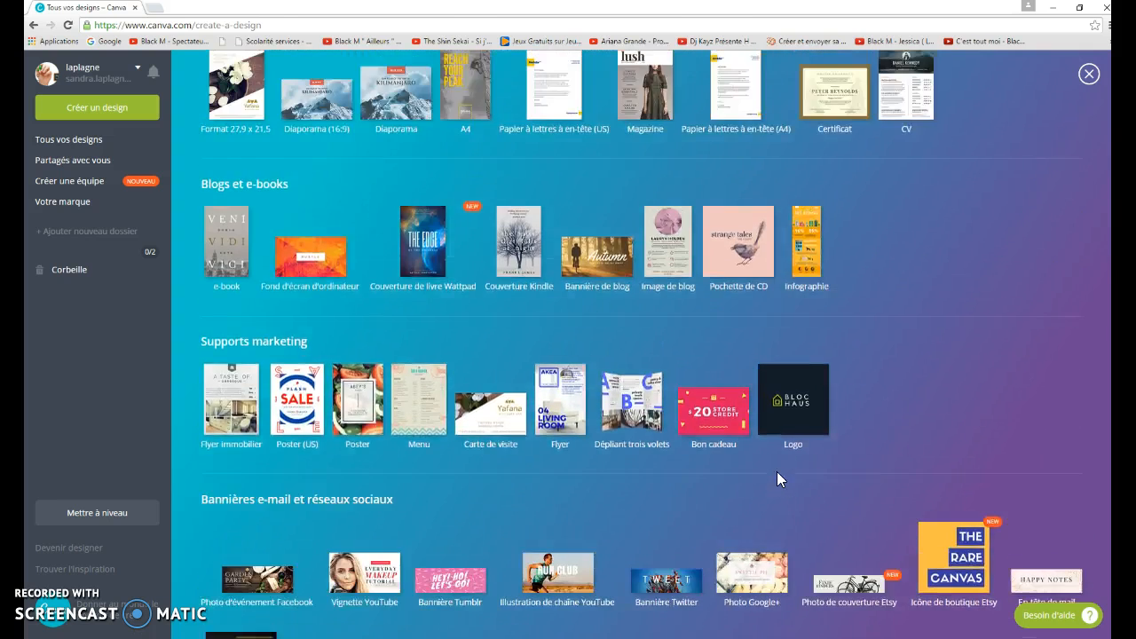
{"action": "scroll", "coordinate": [777, 480], "scroll_direction": "up", "scroll_amount": 2}
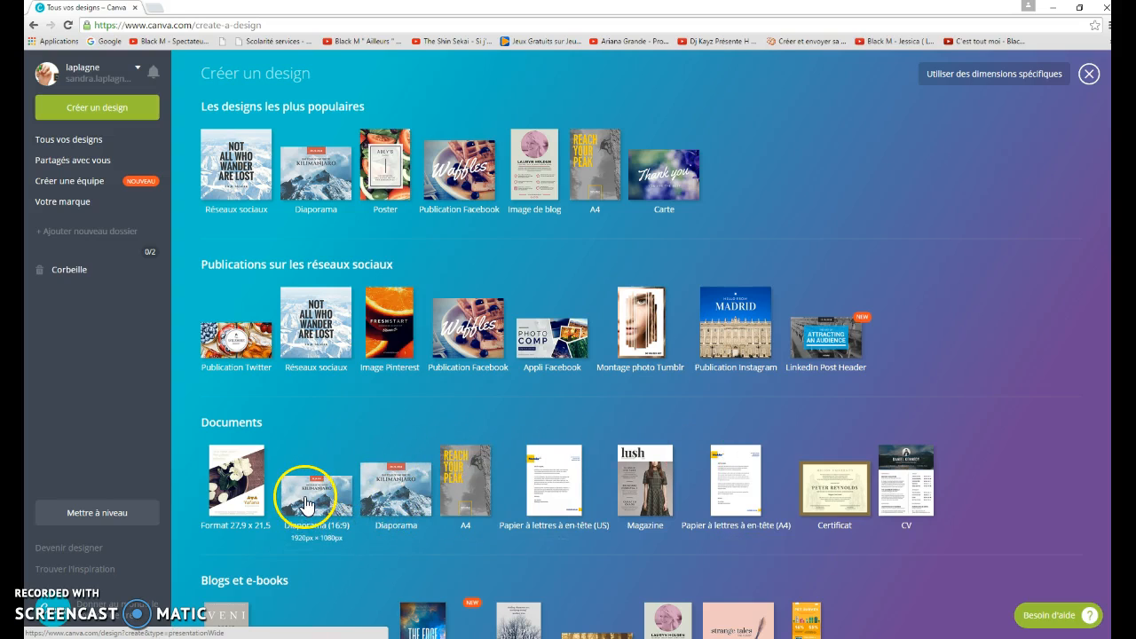
{"action": "left_click", "coordinate": [396, 494]}
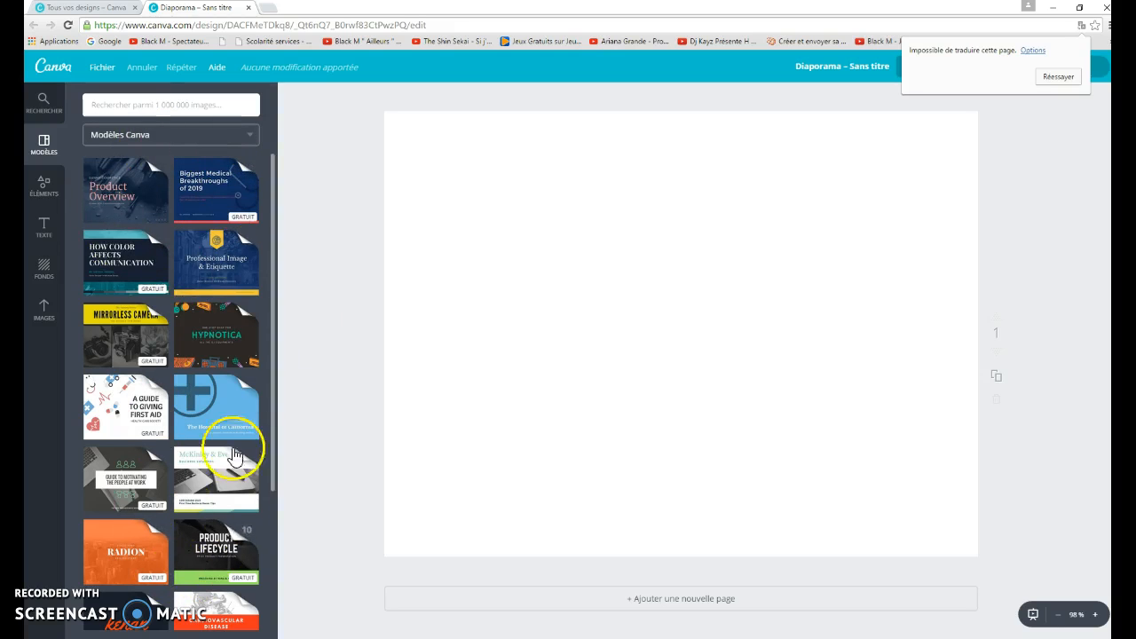
- Apply the "Mr. Baker" cover page from the Pink Polka Dots Donuts Baker Product Presentation template to the blank page
{"action": "left_click_drag", "start_coordinate": [272, 342], "coordinate": [254, 555]}
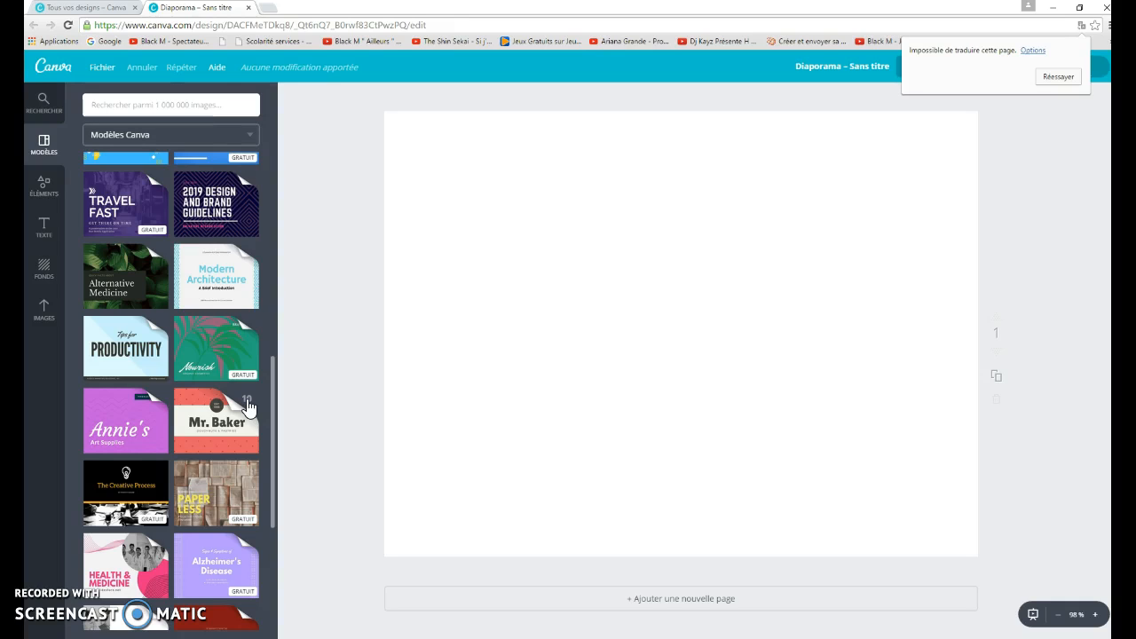
{"action": "left_click", "coordinate": [220, 430]}
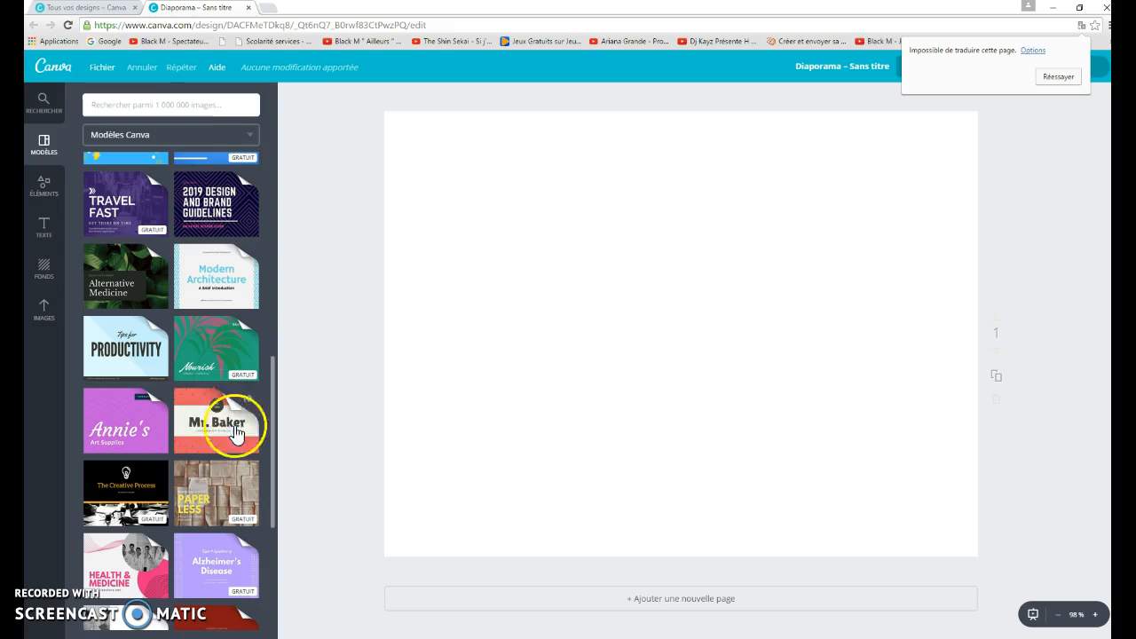
{"action": "left_click", "coordinate": [216, 423]}
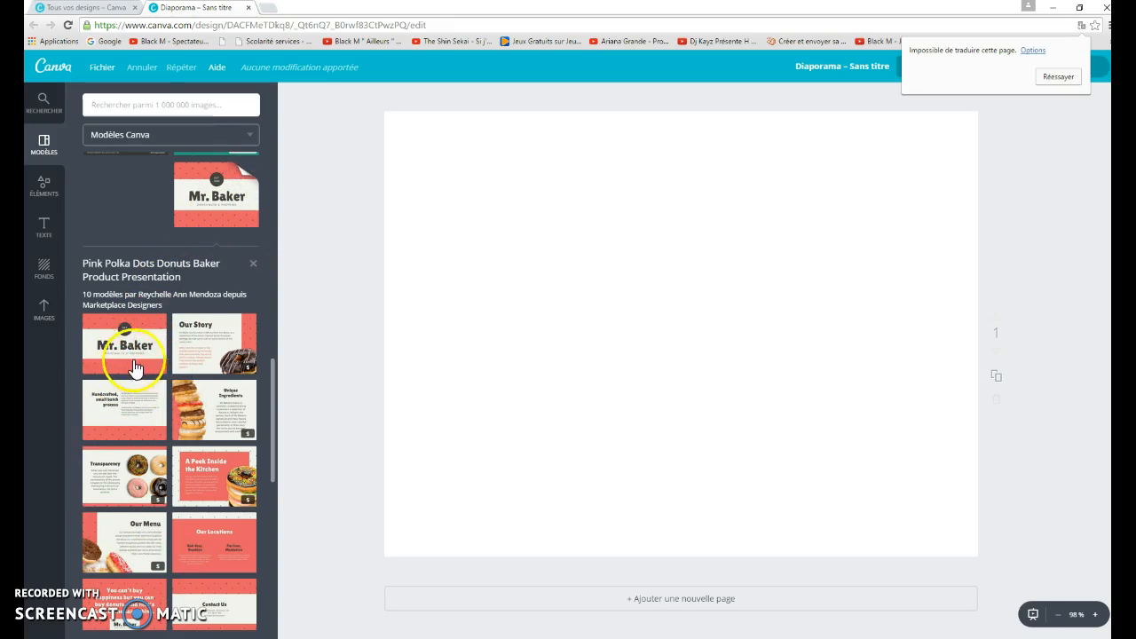
{"action": "left_click_drag", "start_coordinate": [127, 336], "coordinate": [556, 258]}
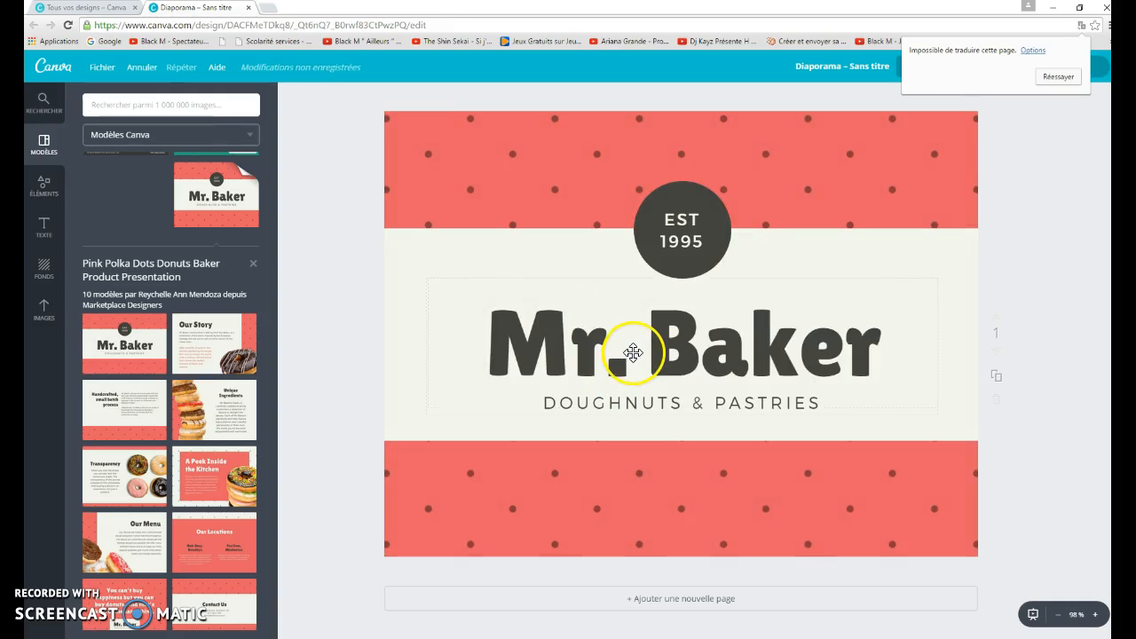
{"action": "left_click", "coordinate": [616, 406]}
{"action": "left_click", "coordinate": [563, 409]}
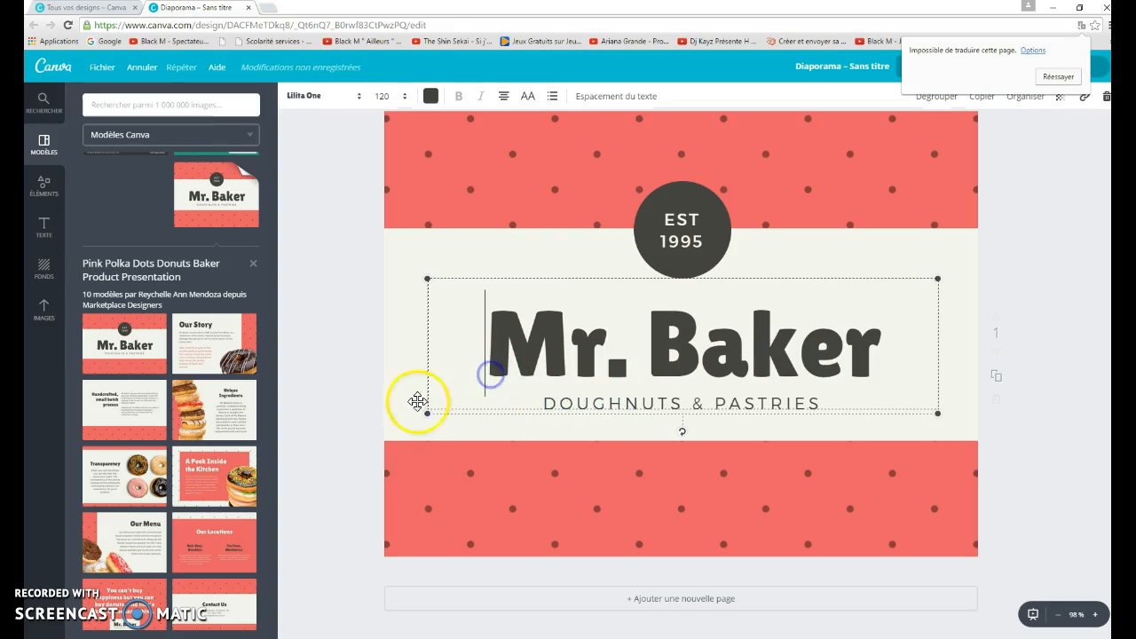
{"action": "left_click", "coordinate": [521, 165]}
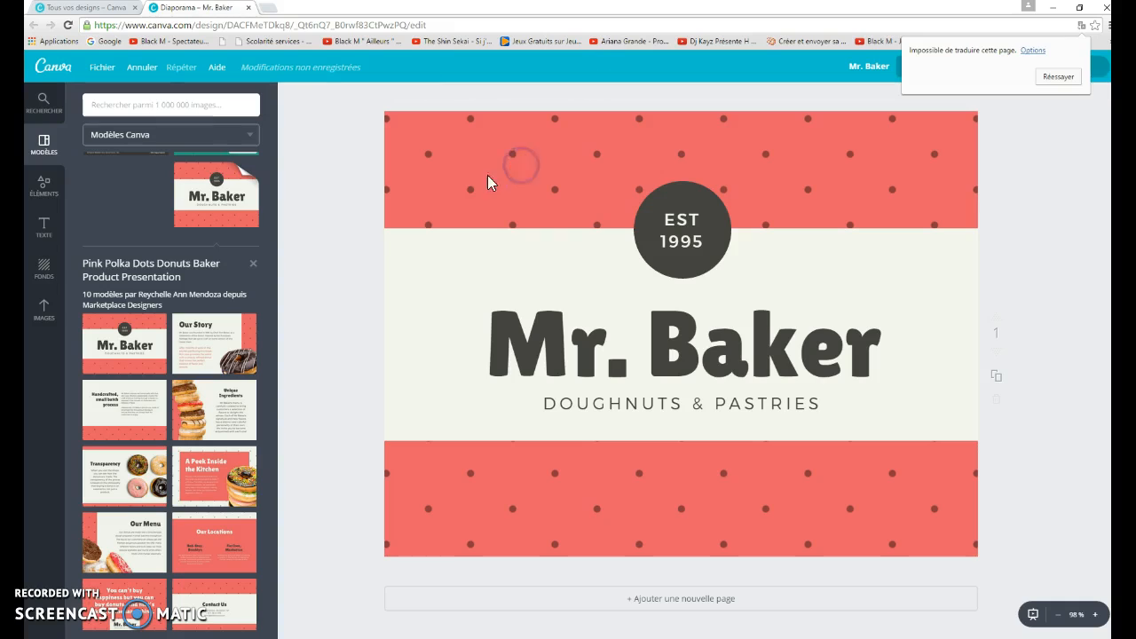
- Recolour the red areas of the dotted background with blue from the default palette
{"action": "left_click", "coordinate": [473, 154]}
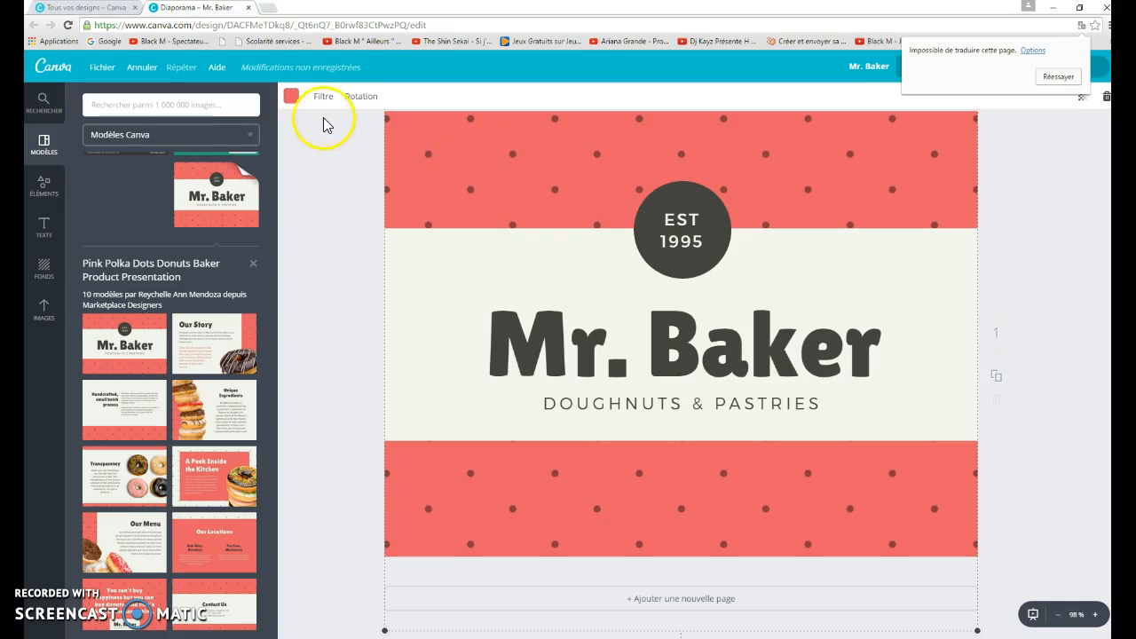
{"action": "left_click", "coordinate": [290, 99]}
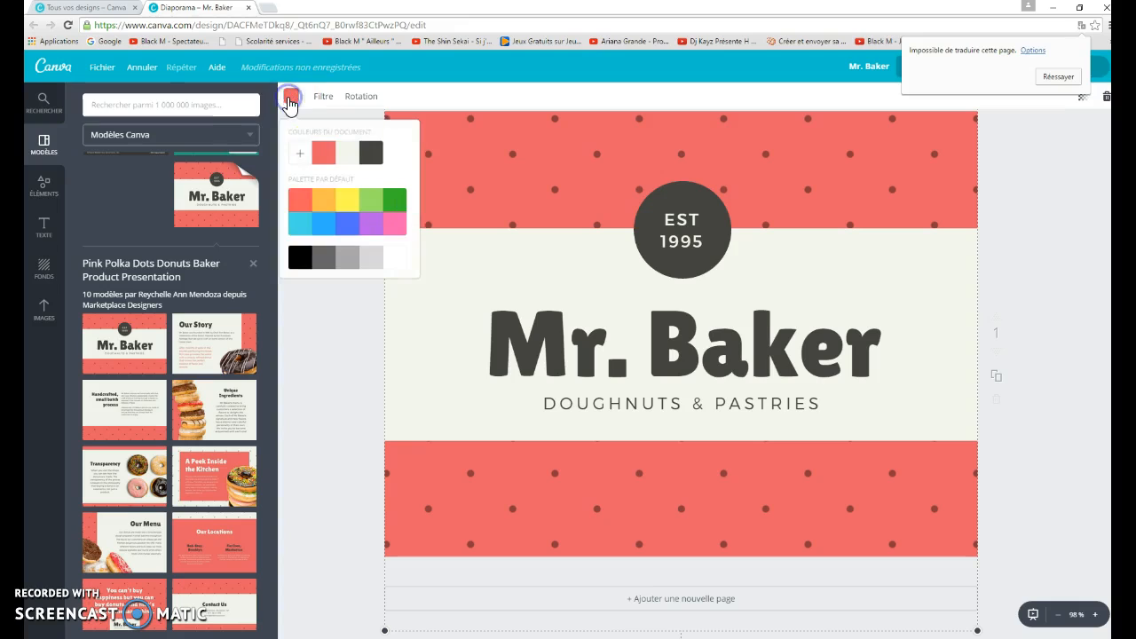
{"action": "left_click", "coordinate": [331, 225]}
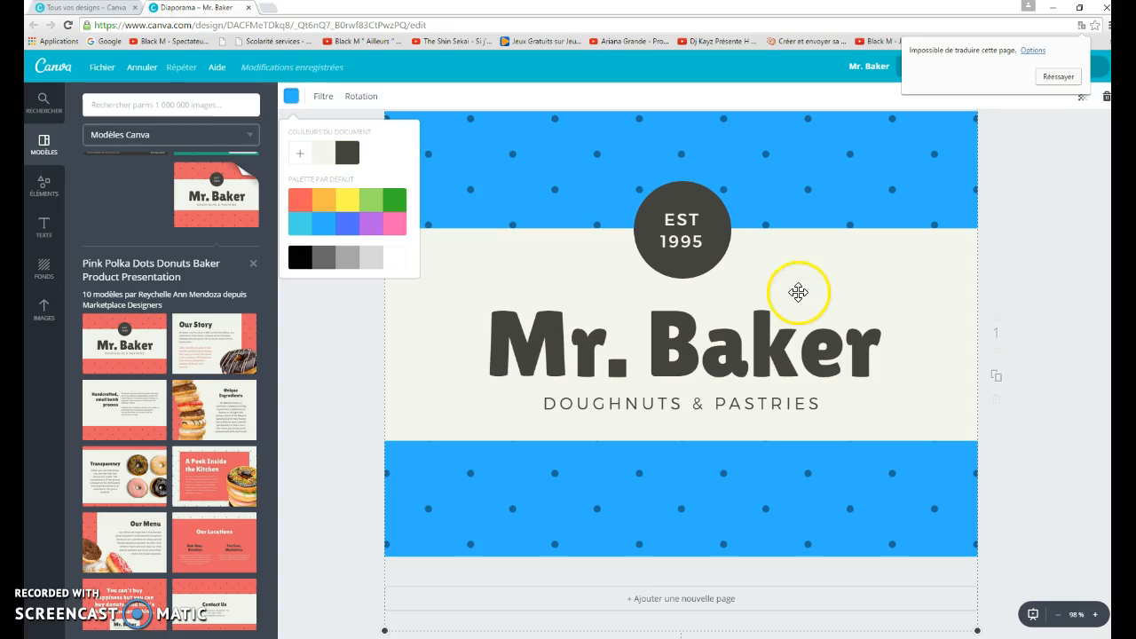
- Replace the "Mr. Baker" title text with "Salon NRF"
{"action": "left_click", "coordinate": [529, 353]}
{"action": "left_click_drag", "start_coordinate": [495, 344], "coordinate": [887, 342]}
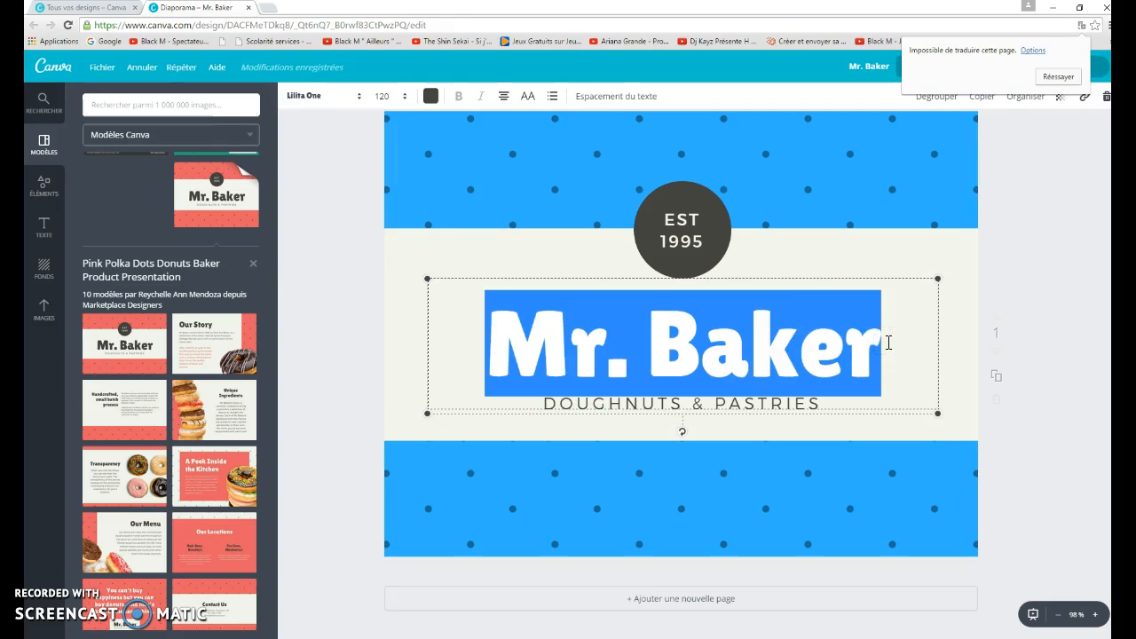
{"action": "type", "text": "Salon N"}
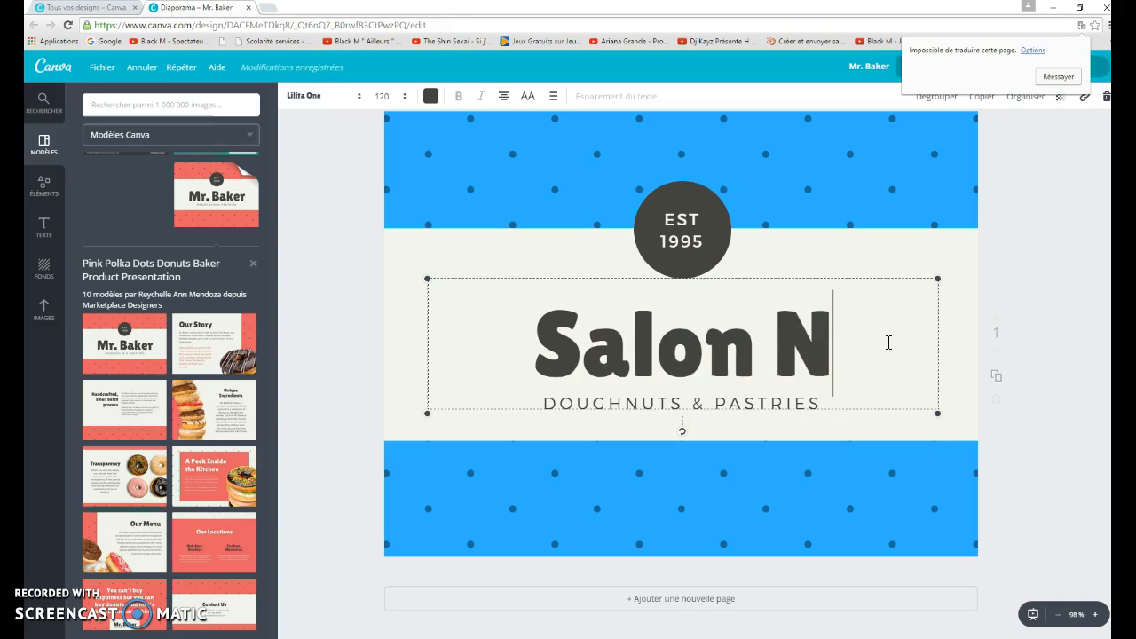
{"action": "type", "text": "RF"}
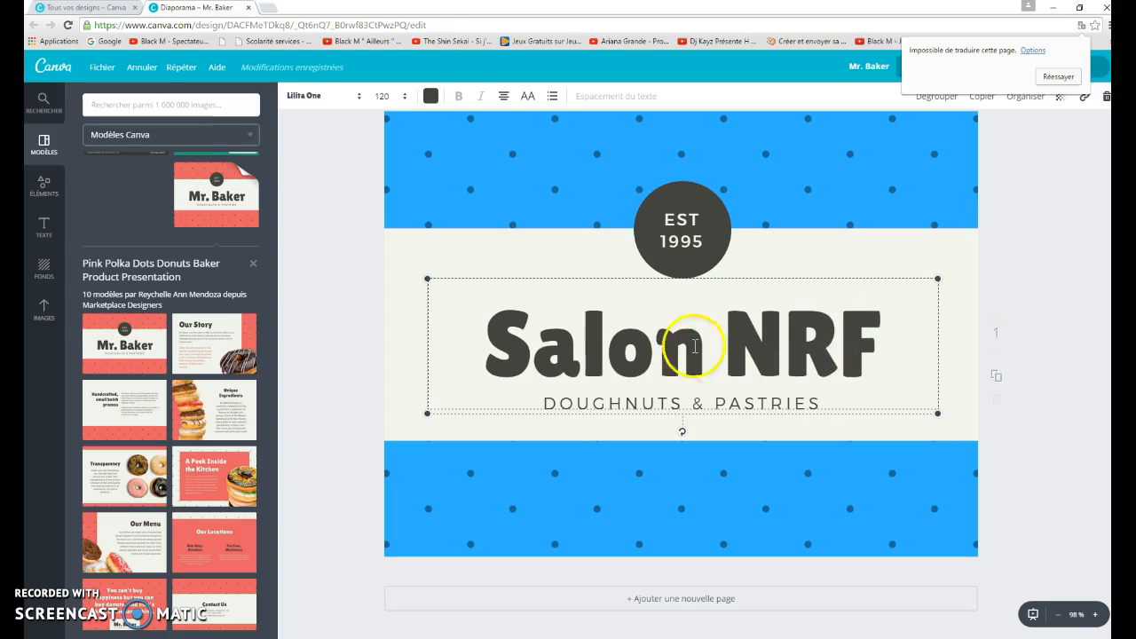
- Delete the dark circle and the "EST 1995" text above the title
{"action": "left_click", "coordinate": [723, 215]}
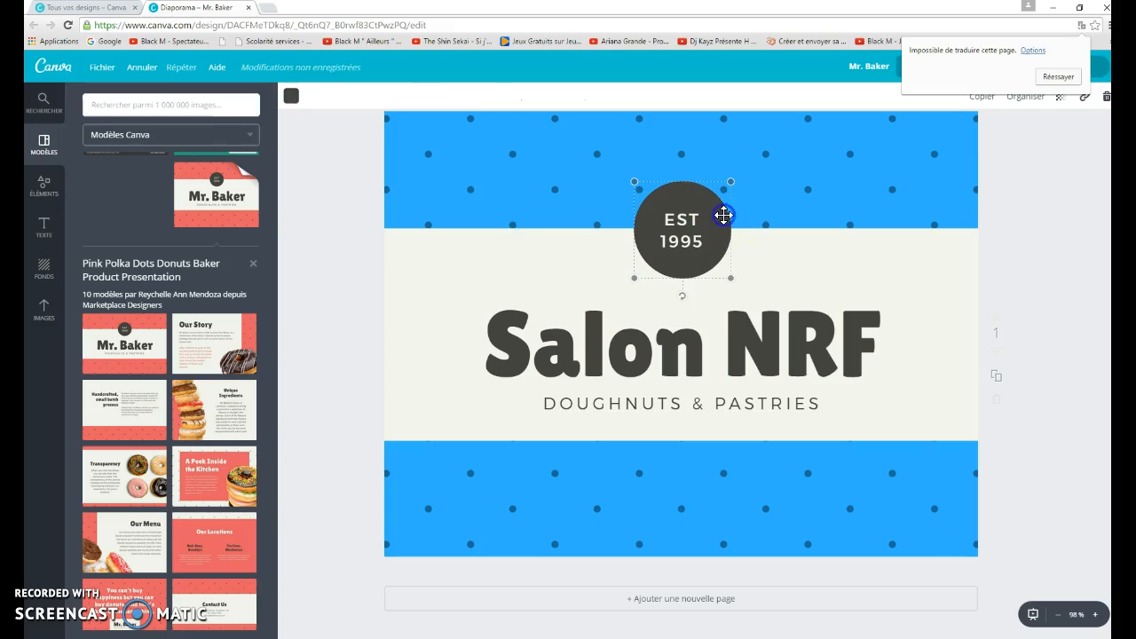
{"action": "key", "text": "Delete"}
{"action": "left_click", "coordinate": [681, 219]}
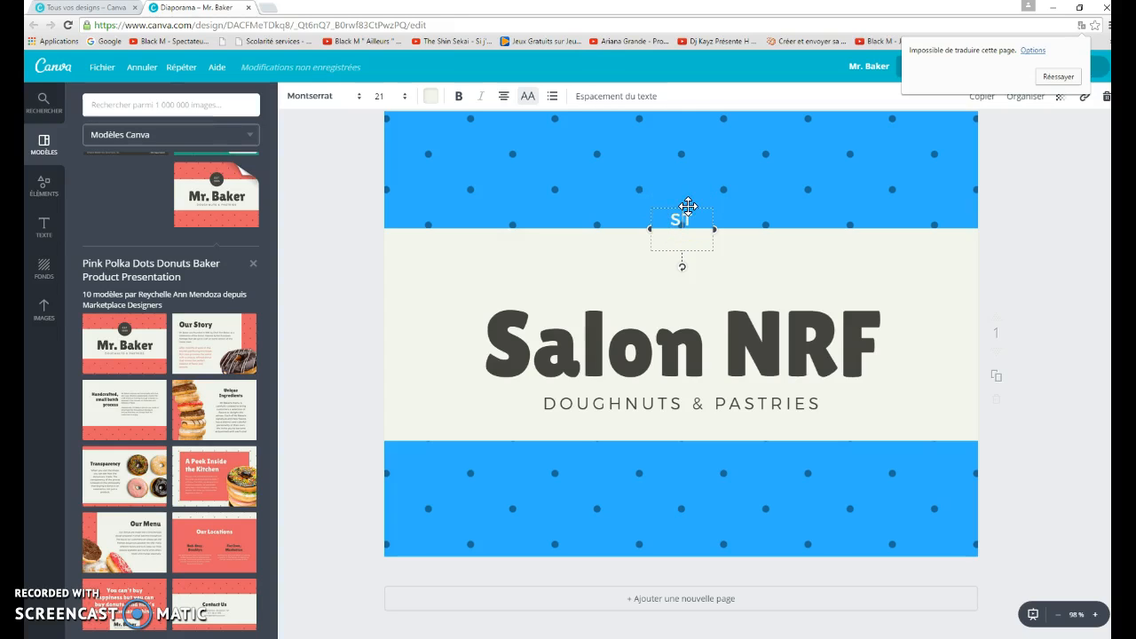
{"action": "key", "text": "Delete"}
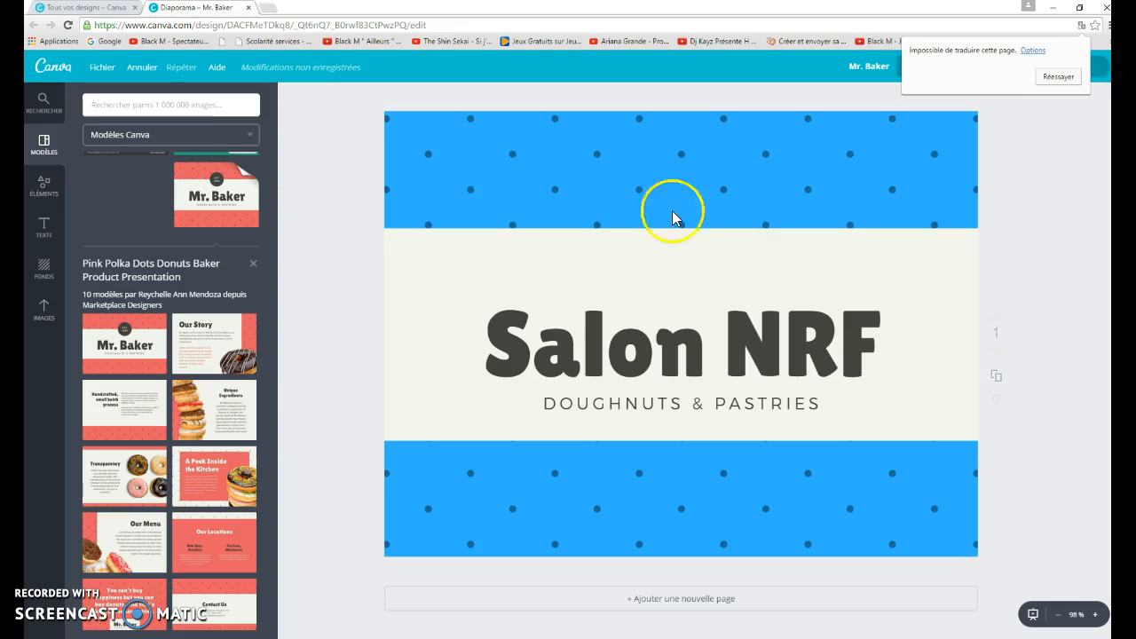
- Remove the "DOUGHNUTS & PASTRIES" subtitle text below the title
{"action": "left_click", "coordinate": [680, 405]}
{"action": "left_click", "coordinate": [546, 401]}
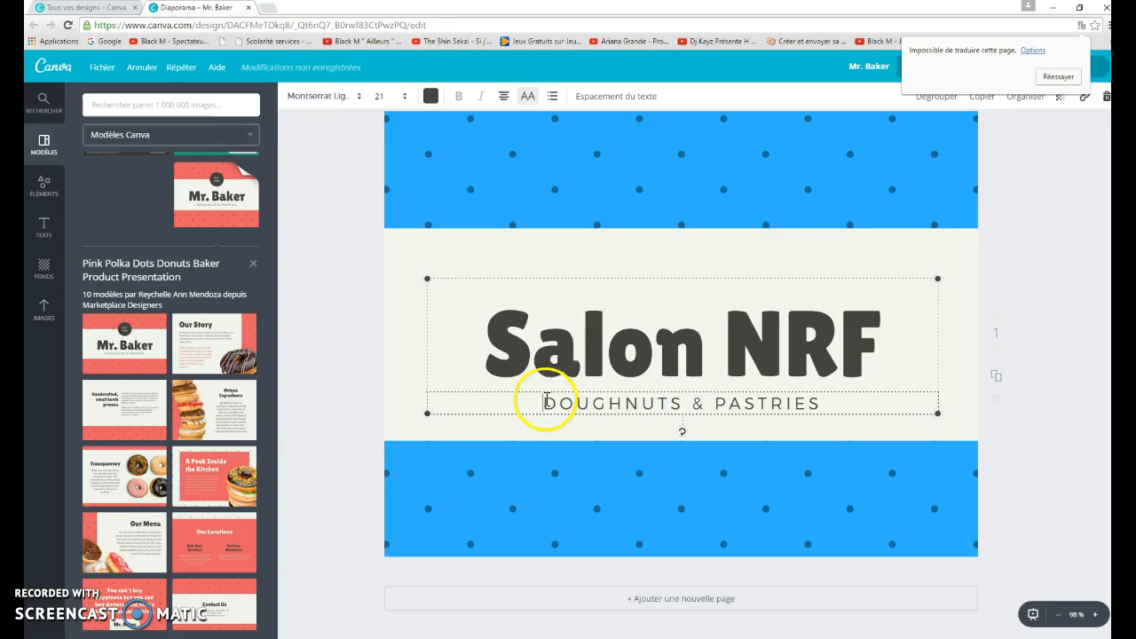
{"action": "left_click_drag", "start_coordinate": [609, 407], "coordinate": [825, 416]}
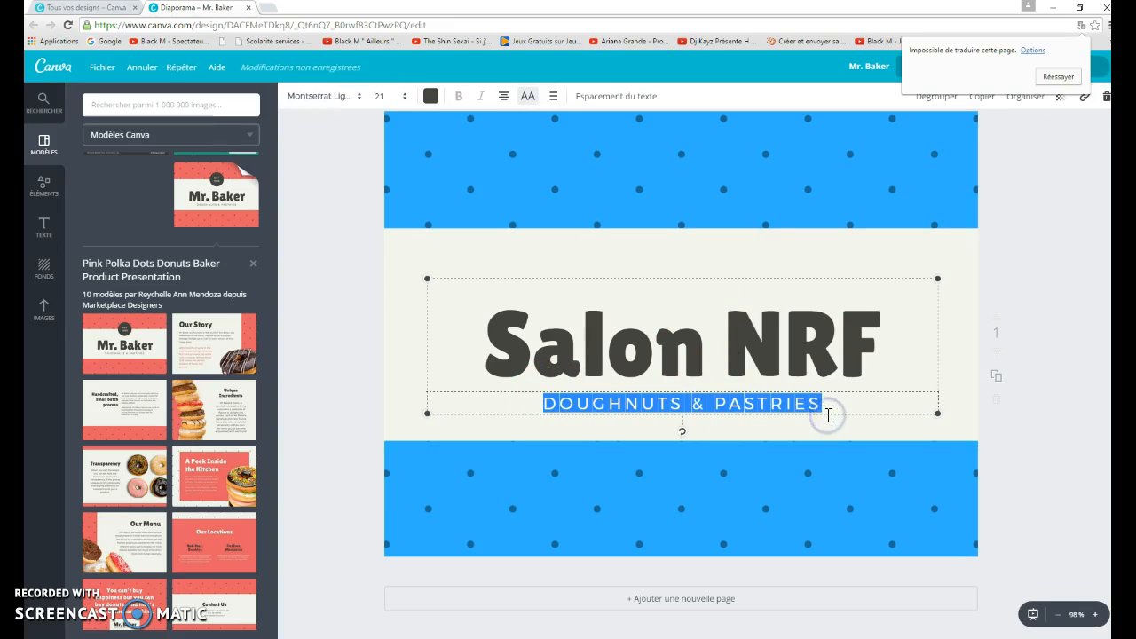
{"action": "key", "text": "Delete"}
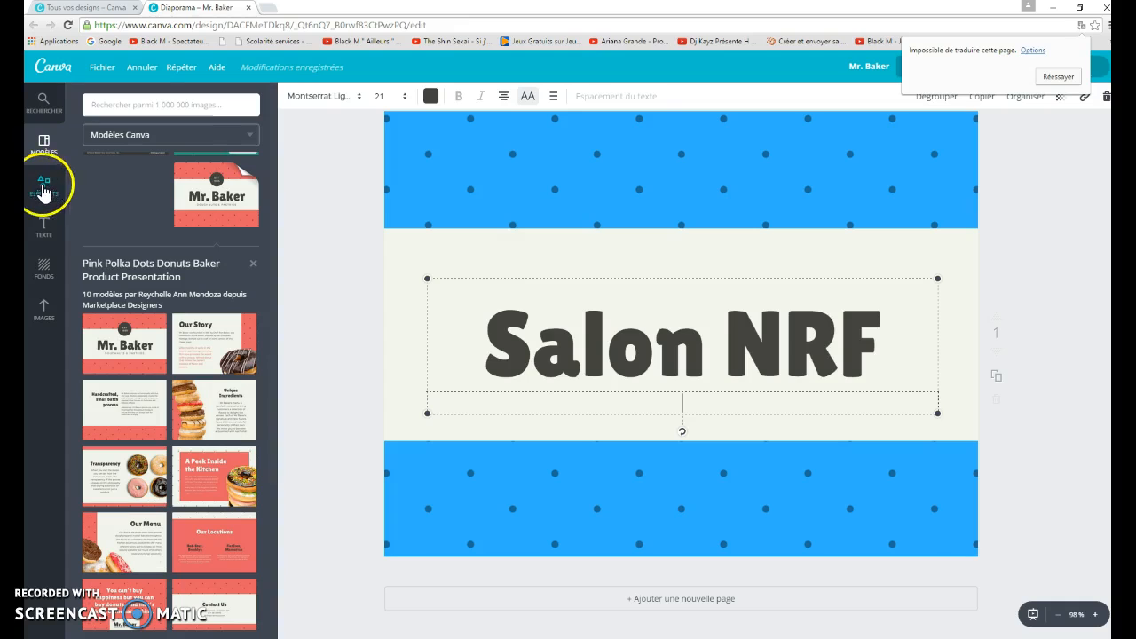
- Look through the free photo elements and search the image library for "maison"
{"action": "left_click", "coordinate": [46, 186]}
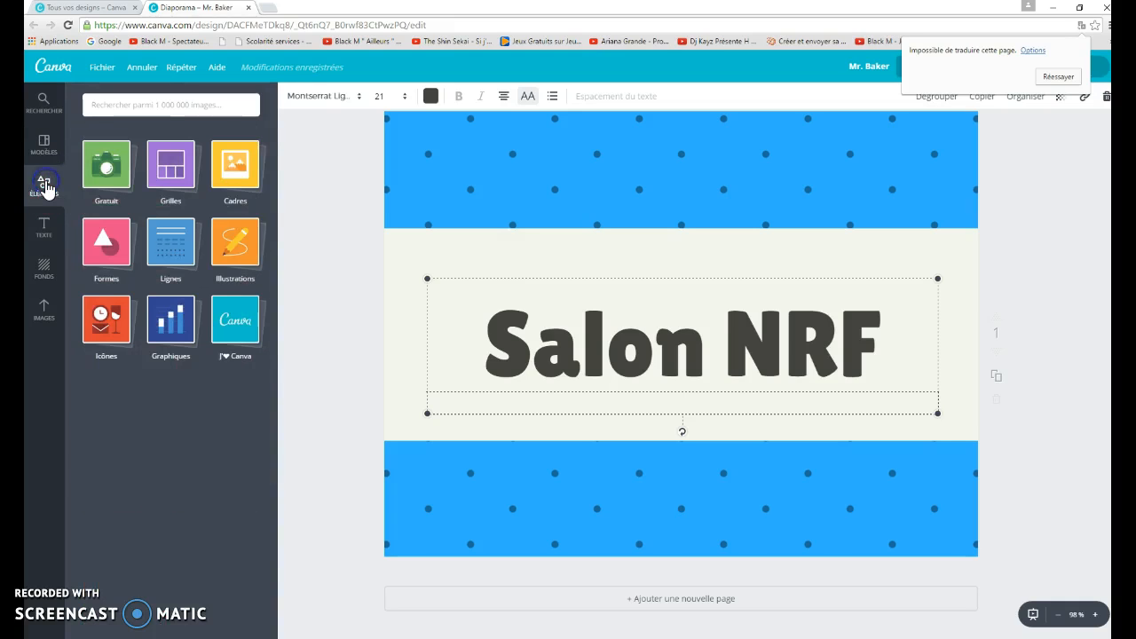
{"action": "left_click", "coordinate": [104, 178]}
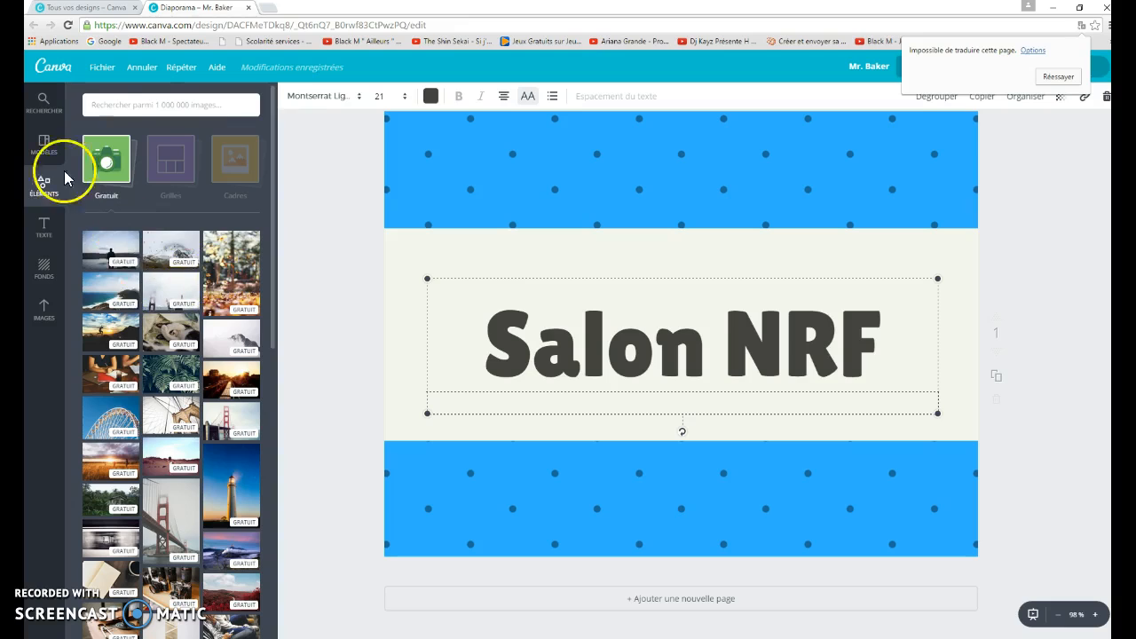
{"action": "left_click", "coordinate": [153, 105]}
{"action": "left_click", "coordinate": [227, 118]}
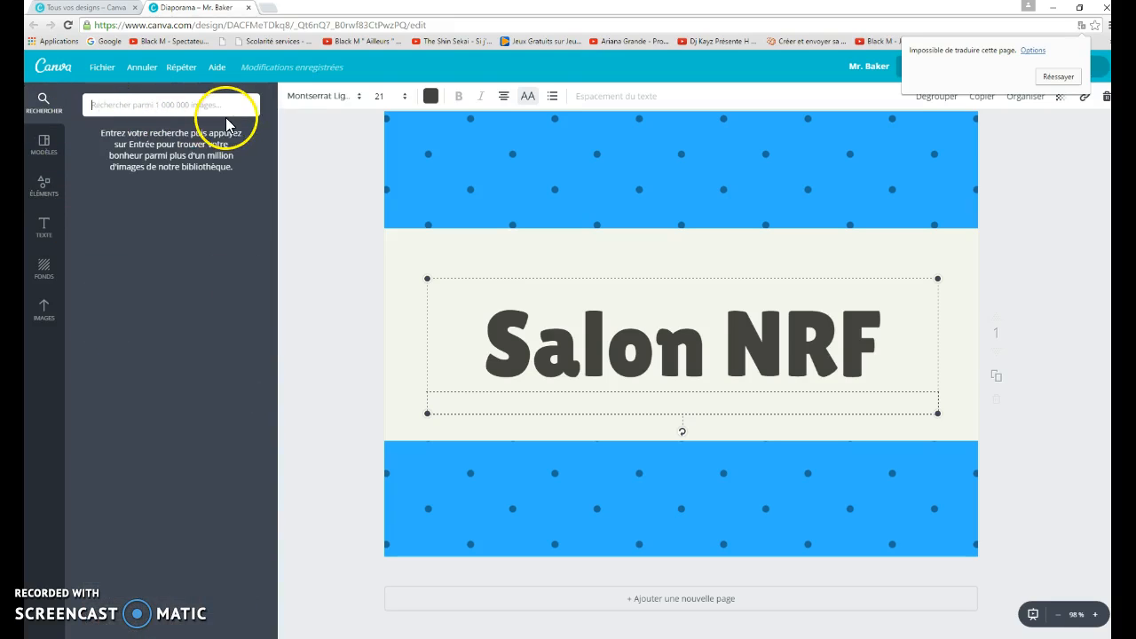
{"action": "type", "text": "maison"}
{"action": "double_click", "coordinate": [111, 104]}
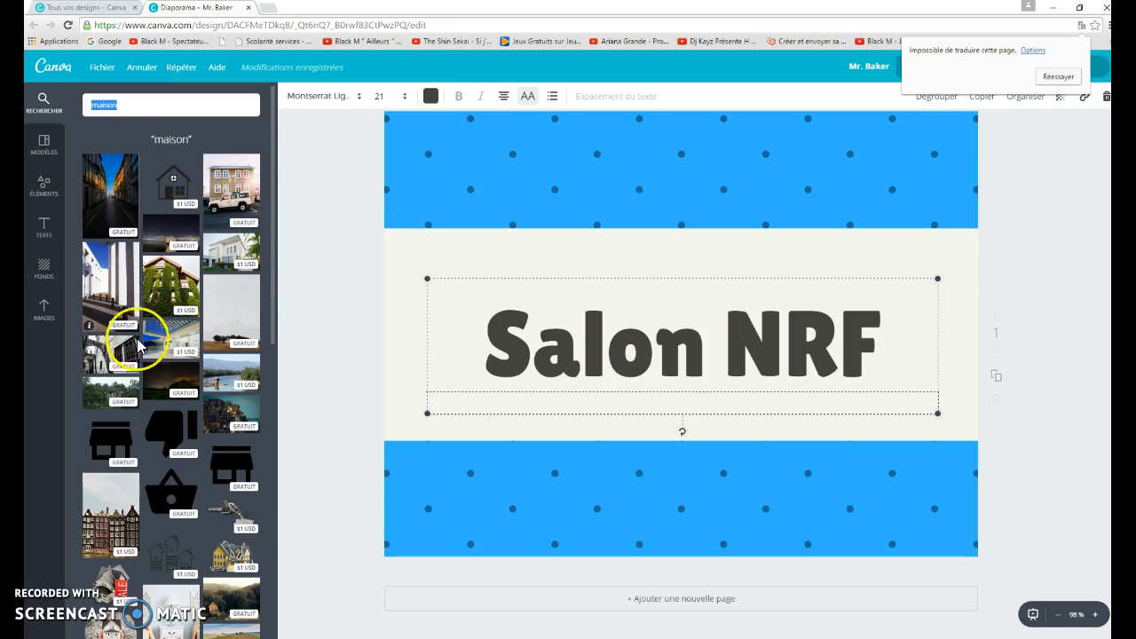
- Place the free photo of a house with a white off-road car near the page's upper-left corner, scaled down and tilted slightly clockwise
{"action": "left_click_drag", "start_coordinate": [228, 183], "coordinate": [505, 254]}
{"action": "left_click_drag", "start_coordinate": [695, 506], "coordinate": [502, 240]}
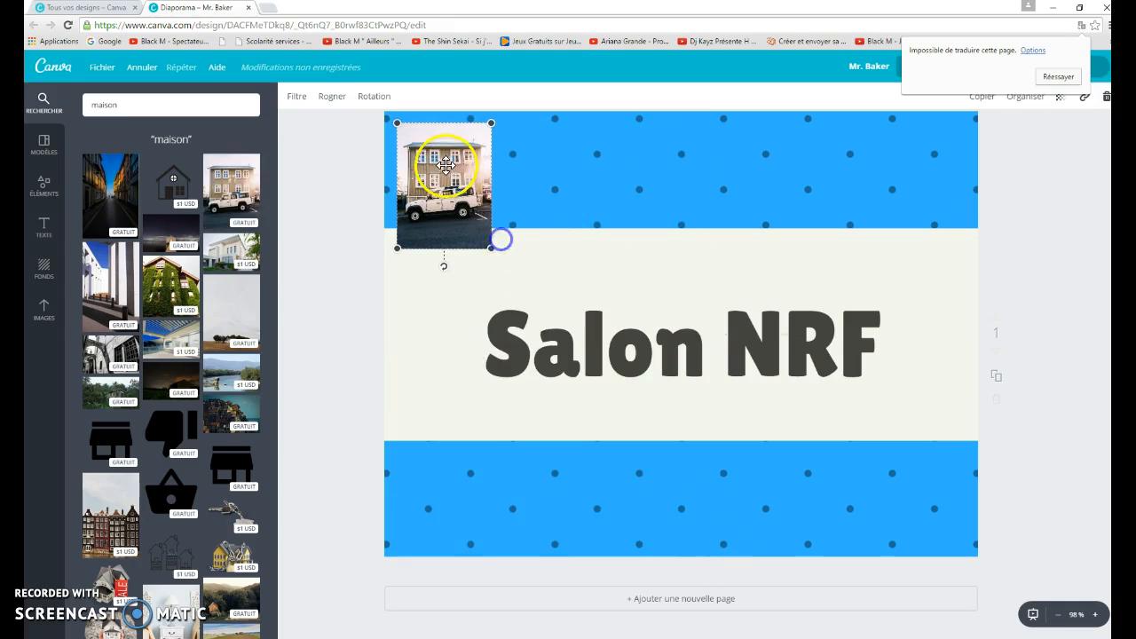
{"action": "left_click_drag", "start_coordinate": [445, 166], "coordinate": [458, 194]}
{"action": "left_click_drag", "start_coordinate": [459, 304], "coordinate": [438, 302]}
{"action": "left_click", "coordinate": [563, 291]}
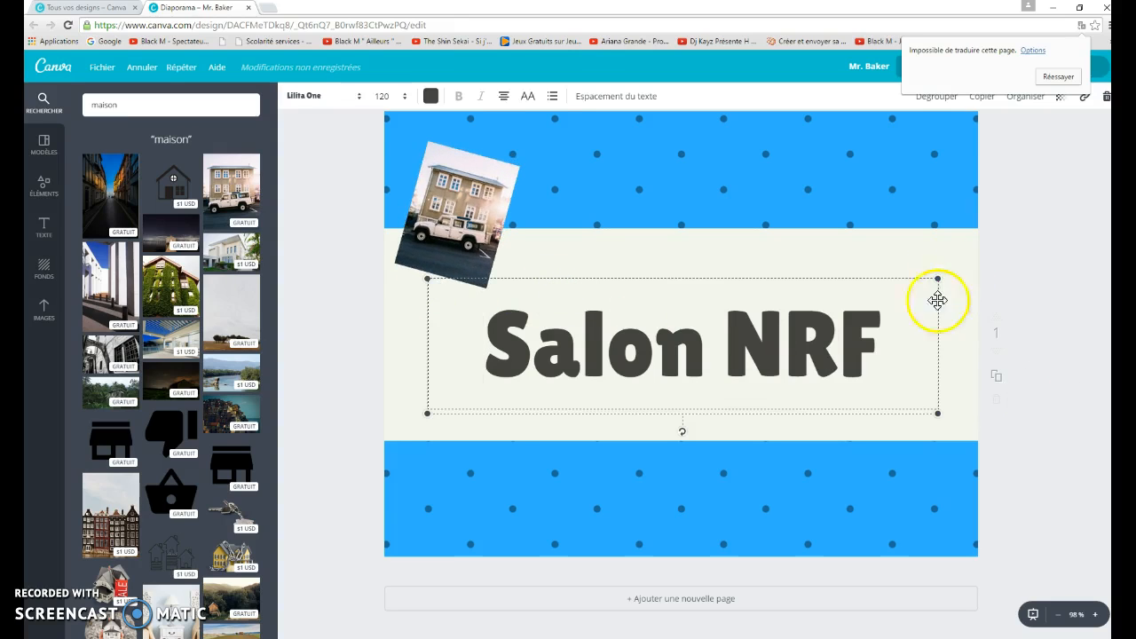
- Look through the free shapes in the elements library
{"action": "left_click", "coordinate": [49, 184]}
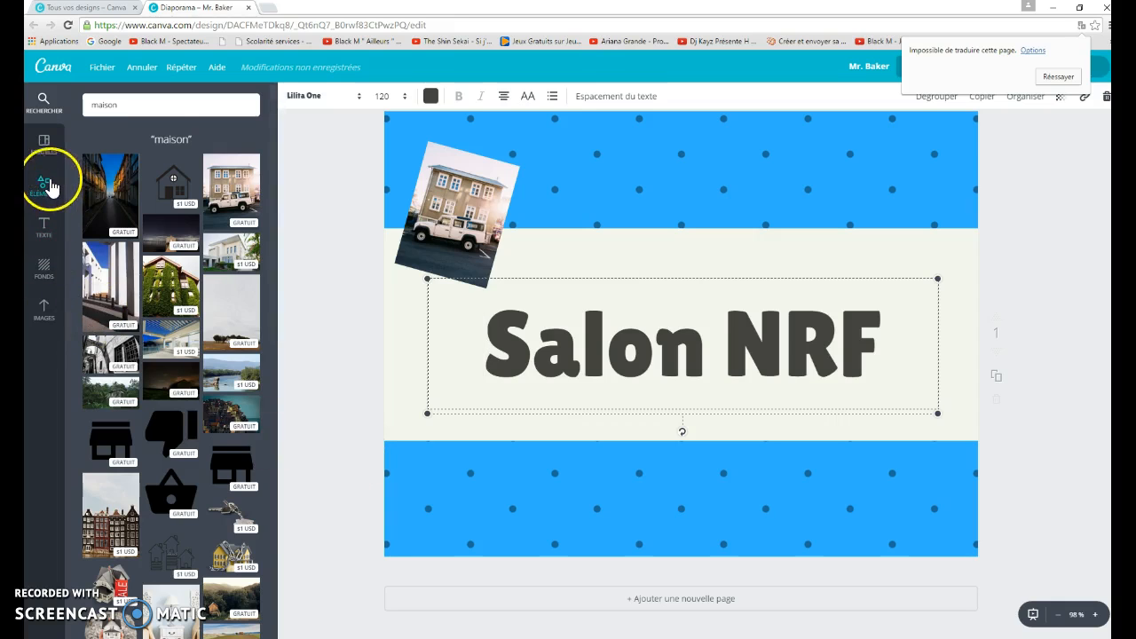
{"action": "left_click", "coordinate": [42, 192]}
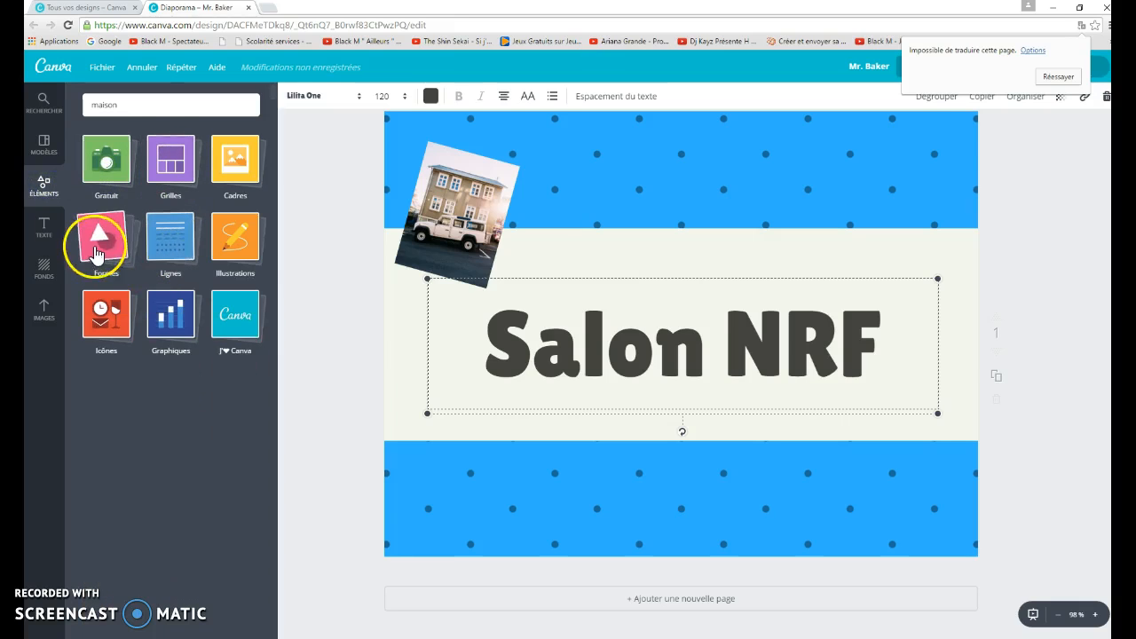
{"action": "left_click", "coordinate": [103, 240]}
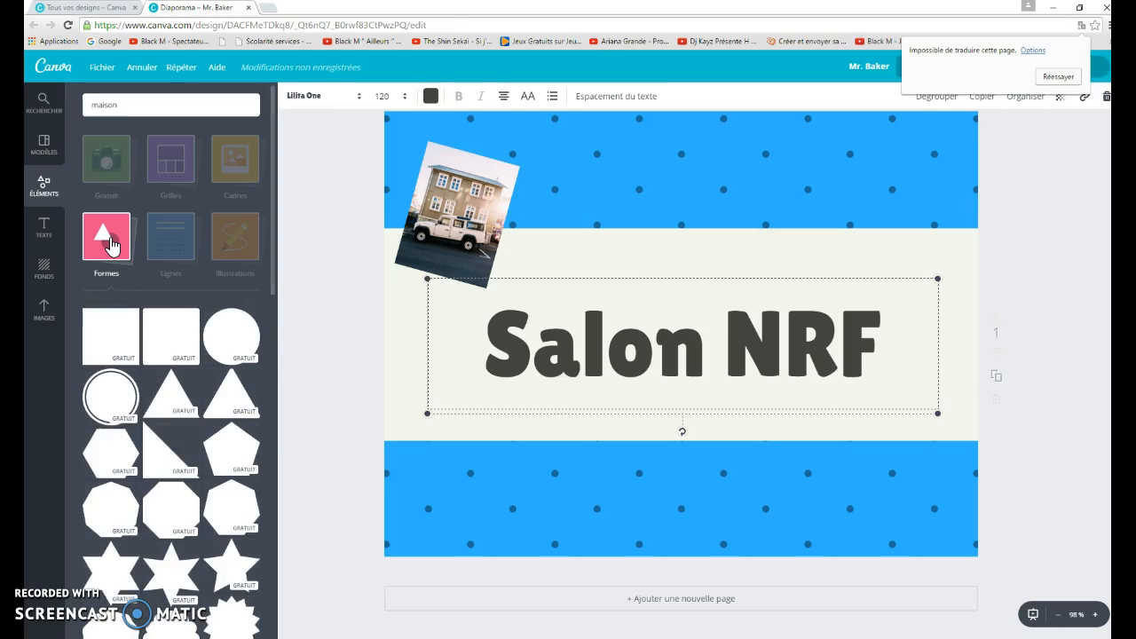
{"action": "scroll", "coordinate": [180, 437], "scroll_direction": "down", "scroll_amount": 3}
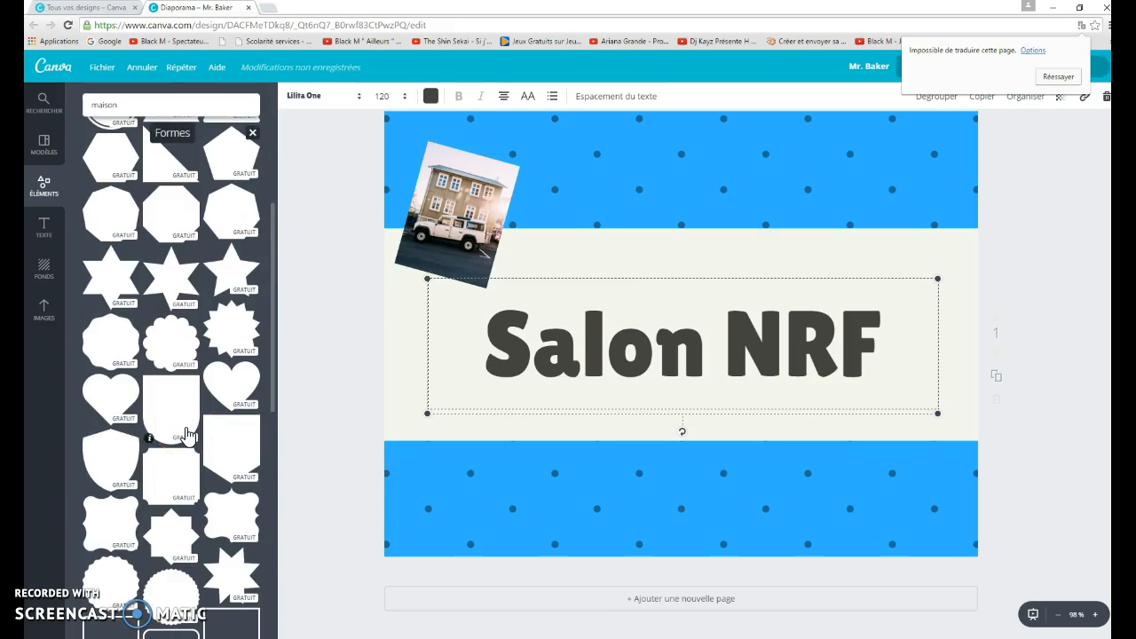
{"action": "scroll", "coordinate": [186, 435], "scroll_direction": "up", "scroll_amount": 4}
{"action": "left_click", "coordinate": [108, 232]}
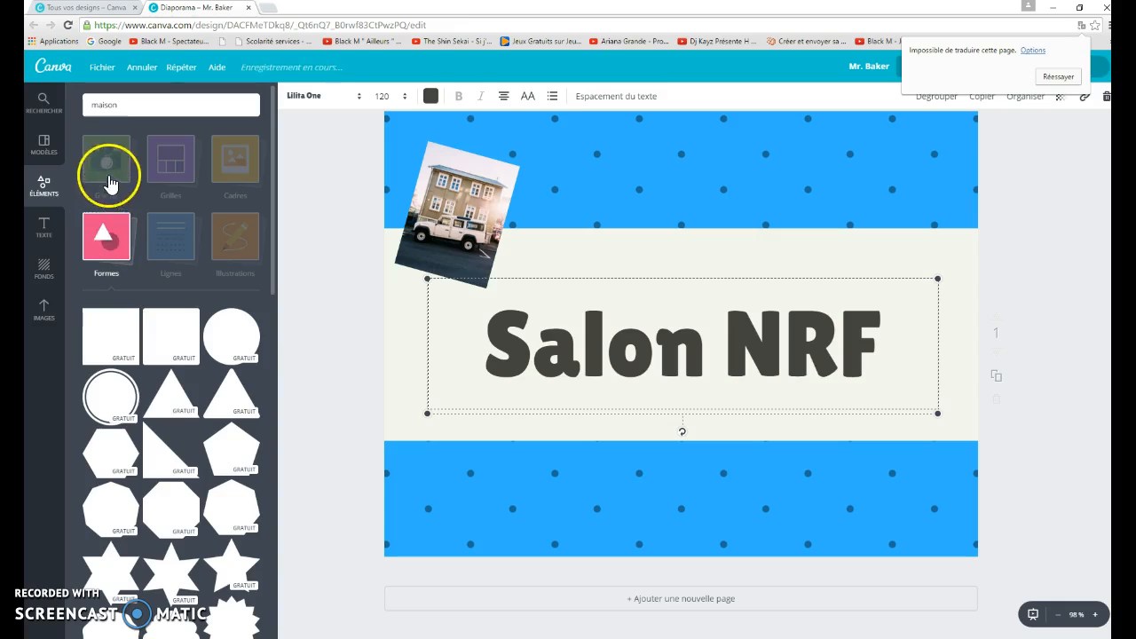
- Place the free orange pencil icon near the page's lower-right corner, on the dotted blue band
{"action": "left_click", "coordinate": [105, 319]}
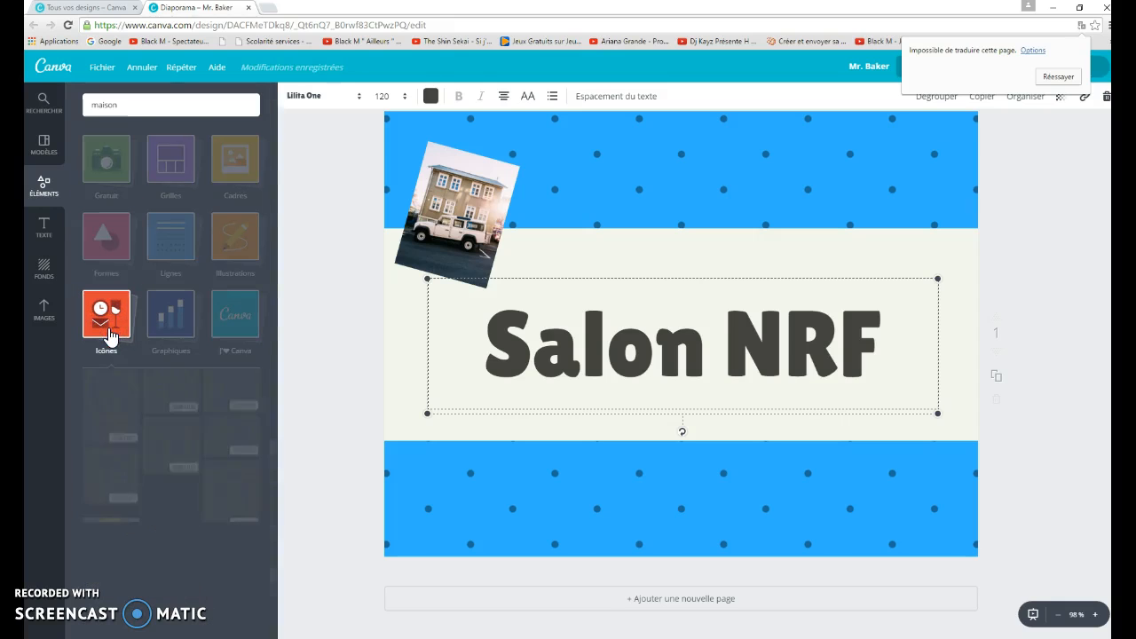
{"action": "scroll", "coordinate": [177, 399], "scroll_direction": "down", "scroll_amount": 6}
{"action": "scroll", "coordinate": [188, 428], "scroll_direction": "down", "scroll_amount": 5}
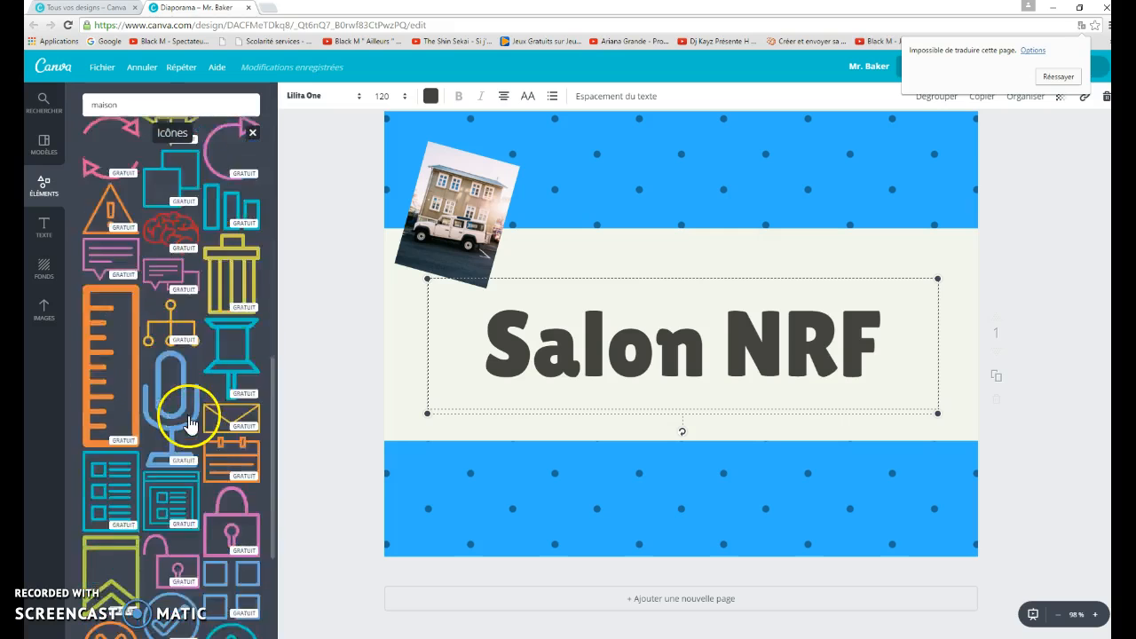
{"action": "scroll", "coordinate": [202, 425], "scroll_direction": "down", "scroll_amount": 15}
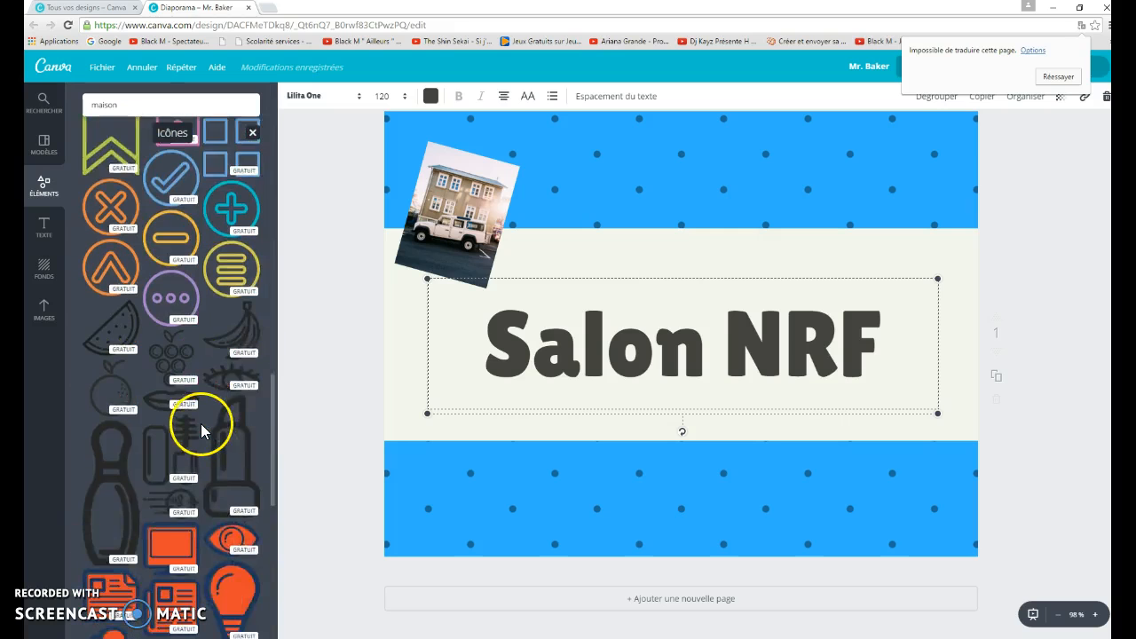
{"action": "scroll", "coordinate": [222, 373], "scroll_direction": "up", "scroll_amount": 1}
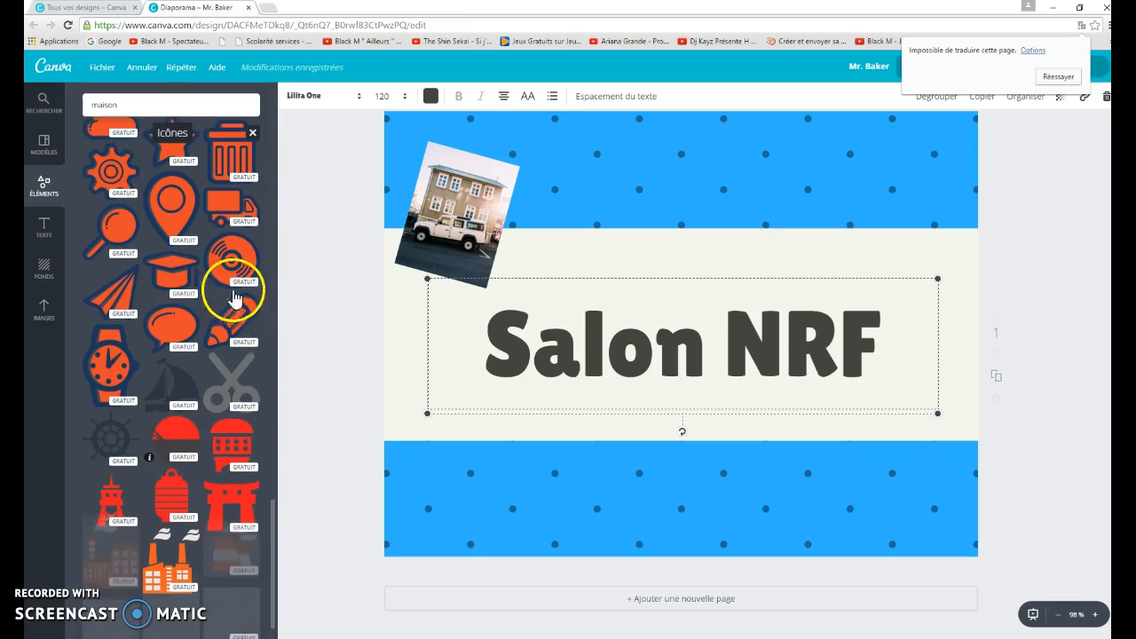
{"action": "mouse_move", "coordinate": [234, 321]}
{"action": "left_mouse_down"}
{"action": "mouse_move", "coordinate": [883, 440]}
{"action": "mouse_move", "coordinate": [860, 497]}
{"action": "mouse_move", "coordinate": [867, 514]}
{"action": "mouse_move", "coordinate": [843, 488]}
{"action": "mouse_move", "coordinate": [932, 498]}
{"action": "left_mouse_up"}
{"action": "left_click", "coordinate": [866, 444]}
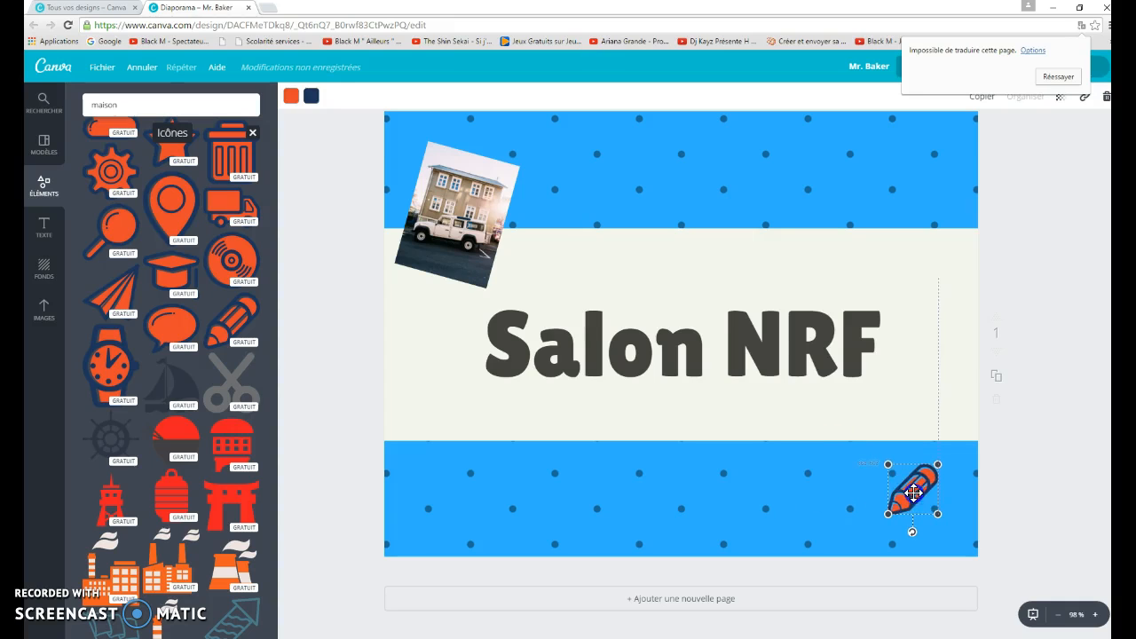
- Add the round "The Little Things" text badge, scaled down, near the page's upper-right corner
{"action": "left_click", "coordinate": [45, 227]}
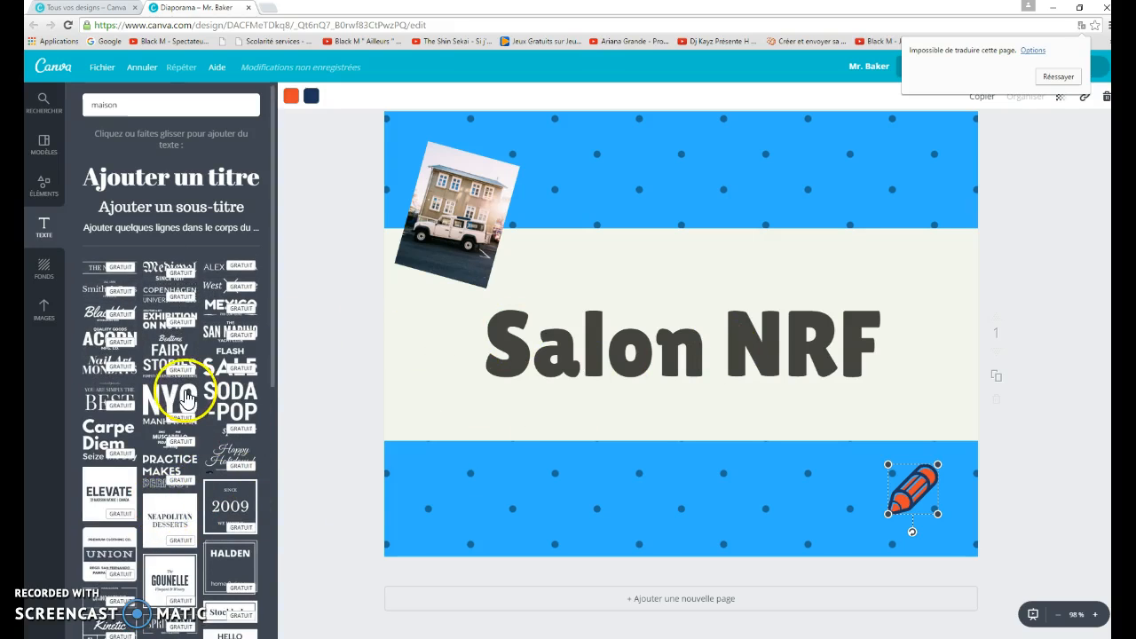
{"action": "scroll", "coordinate": [227, 306], "scroll_direction": "down", "scroll_amount": 5}
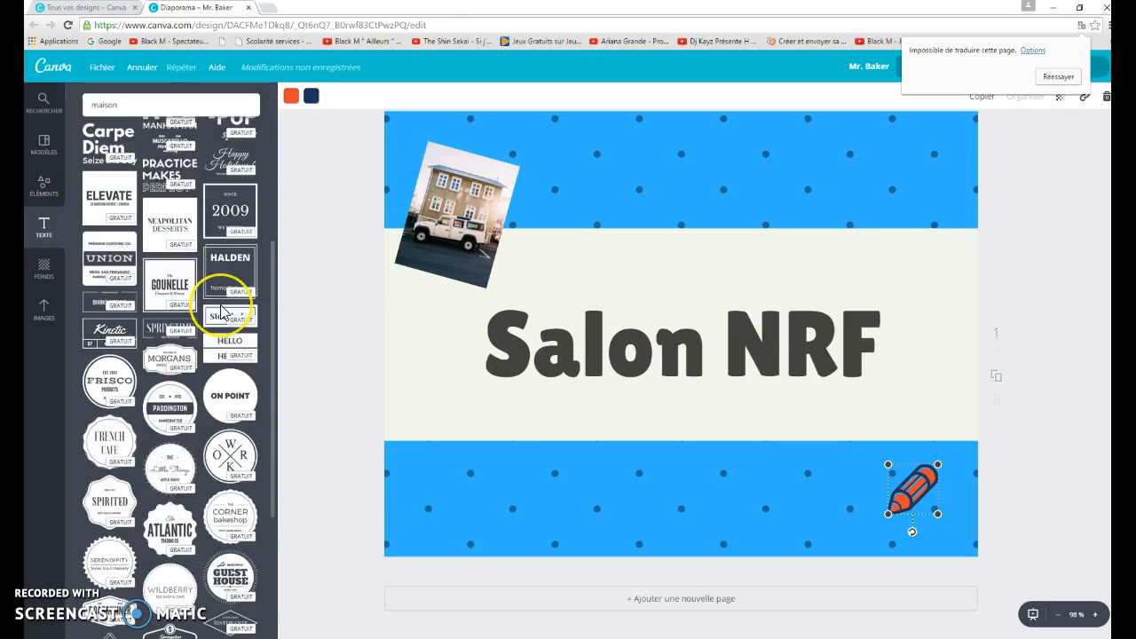
{"action": "left_click_drag", "start_coordinate": [172, 347], "coordinate": [666, 192]}
{"action": "left_click_drag", "start_coordinate": [772, 192], "coordinate": [780, 191]}
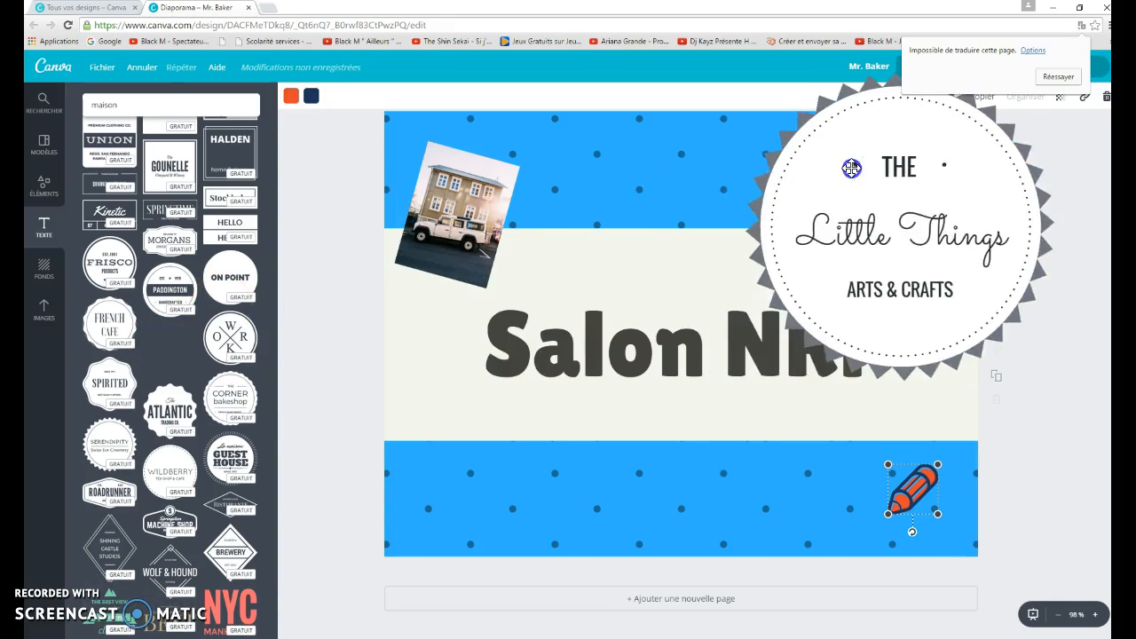
{"action": "left_click_drag", "start_coordinate": [982, 406], "coordinate": [835, 250]}
{"action": "left_click_drag", "start_coordinate": [784, 189], "coordinate": [905, 218]}
{"action": "left_click", "coordinate": [938, 364]}
- Replace the "Little Things" text in the round badge with "Test"
{"action": "left_click", "coordinate": [877, 195]}
{"action": "left_click", "coordinate": [863, 208]}
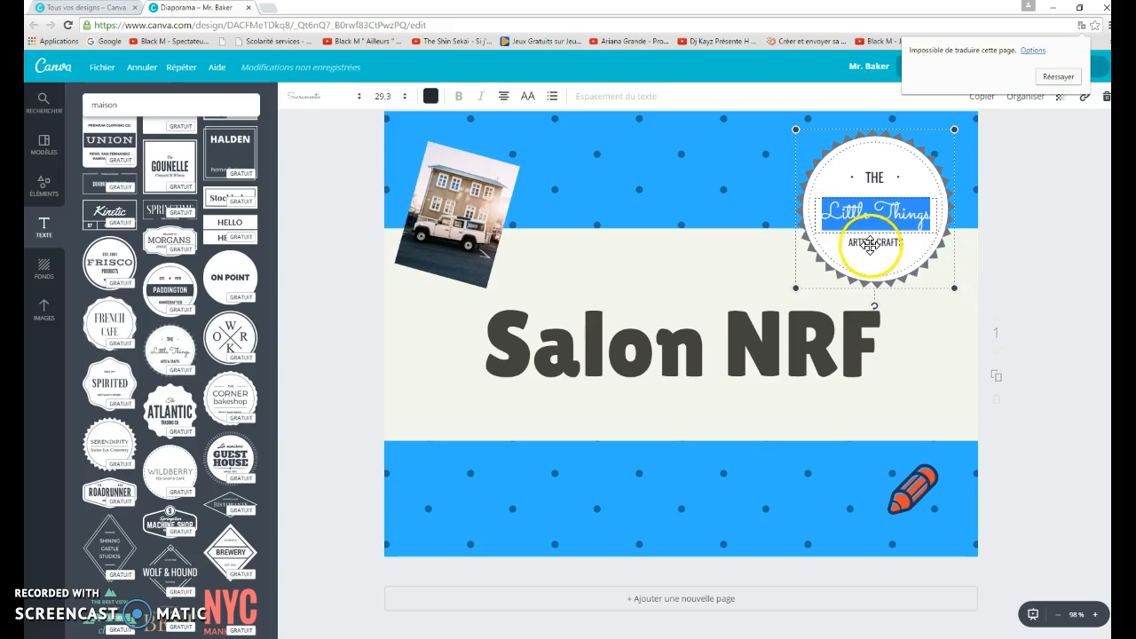
{"action": "type", "text": "TEST"}
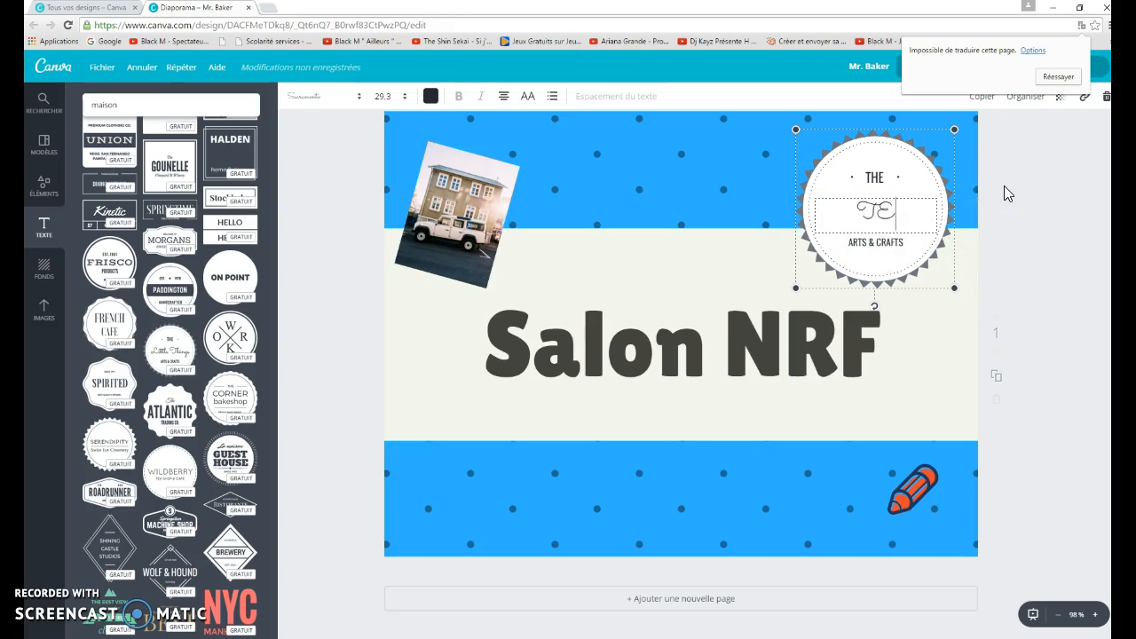
{"action": "key", "text": "BackSpace"}
{"action": "key", "text": "BackSpace"}
{"action": "key", "text": "BackSpace"}
{"action": "key", "text": "BackSpace"}
{"action": "type", "text": "Test"}
{"action": "left_click", "coordinate": [1023, 310]}
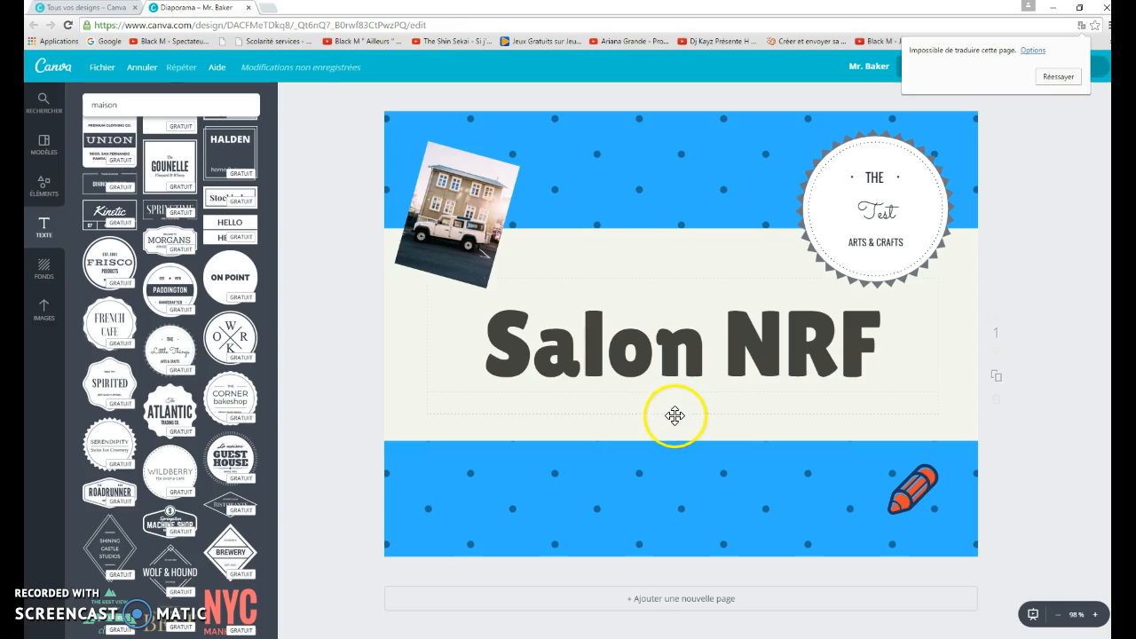
- Try a plain grey and a blue diagonal-striped background, and set the page background to the pale yellow dotted pattern
{"action": "scroll", "coordinate": [257, 528], "scroll_direction": "down", "scroll_amount": 2}
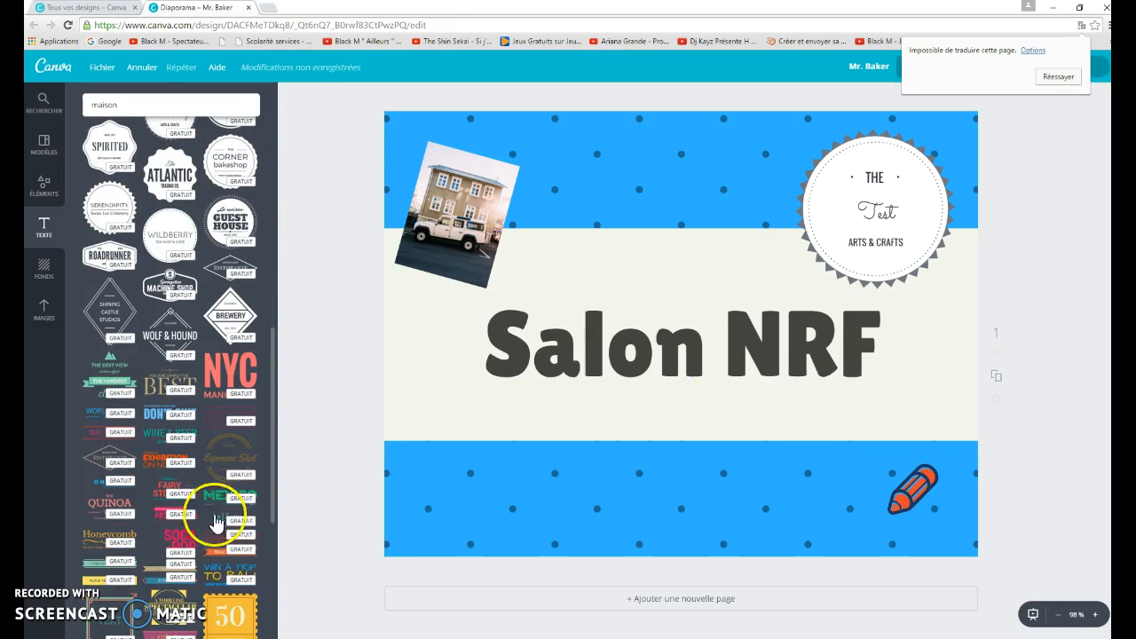
{"action": "left_click", "coordinate": [46, 270]}
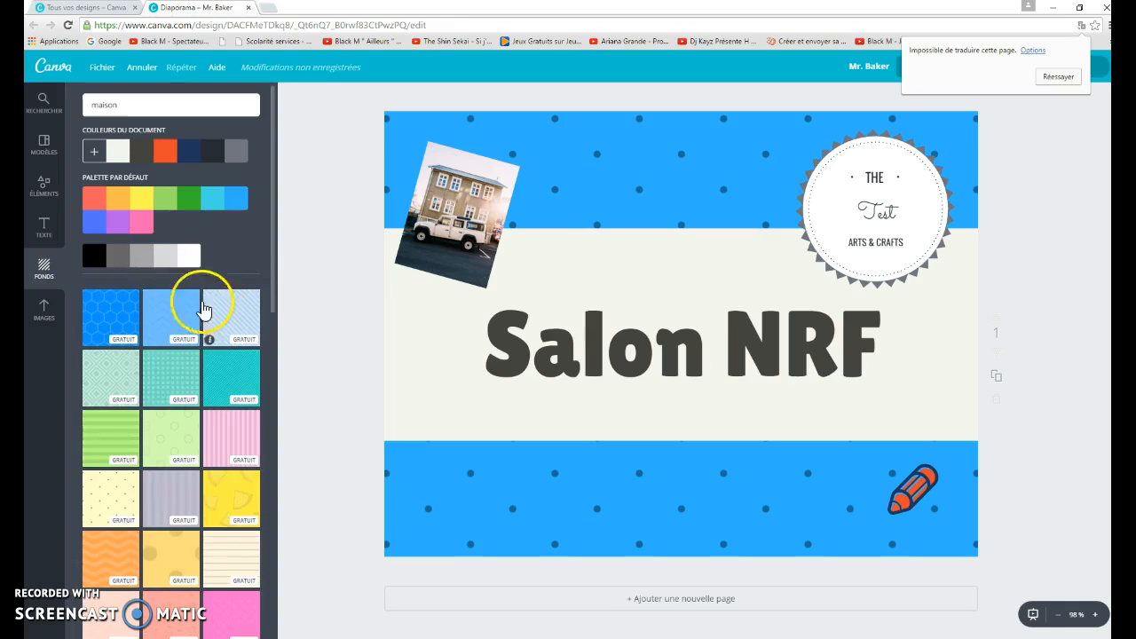
{"action": "left_click", "coordinate": [138, 254]}
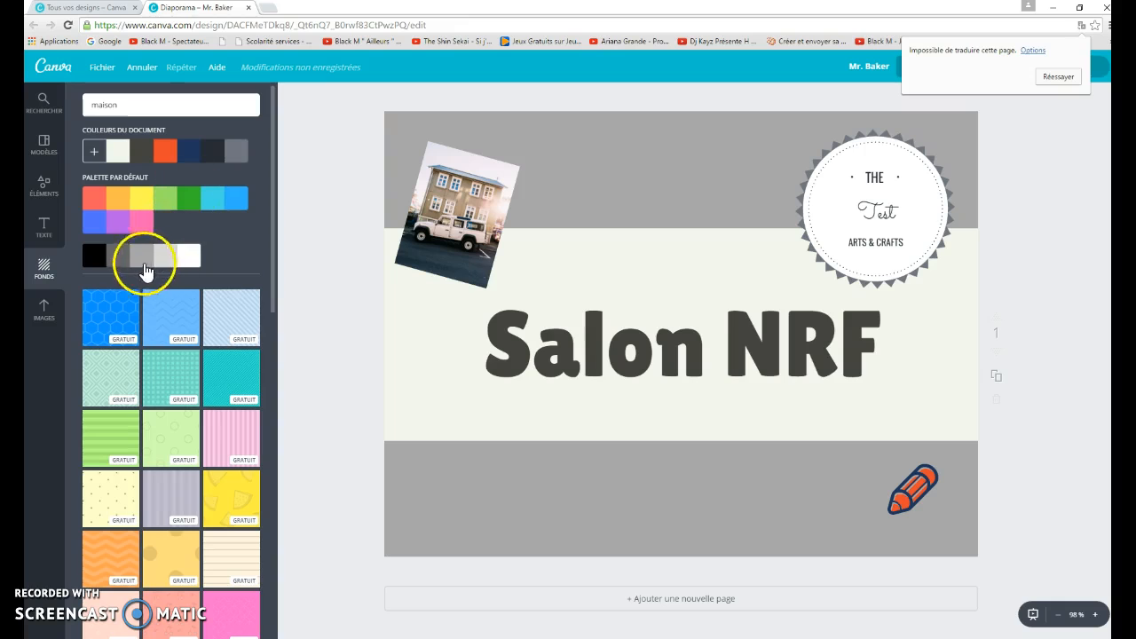
{"action": "left_click", "coordinate": [230, 319]}
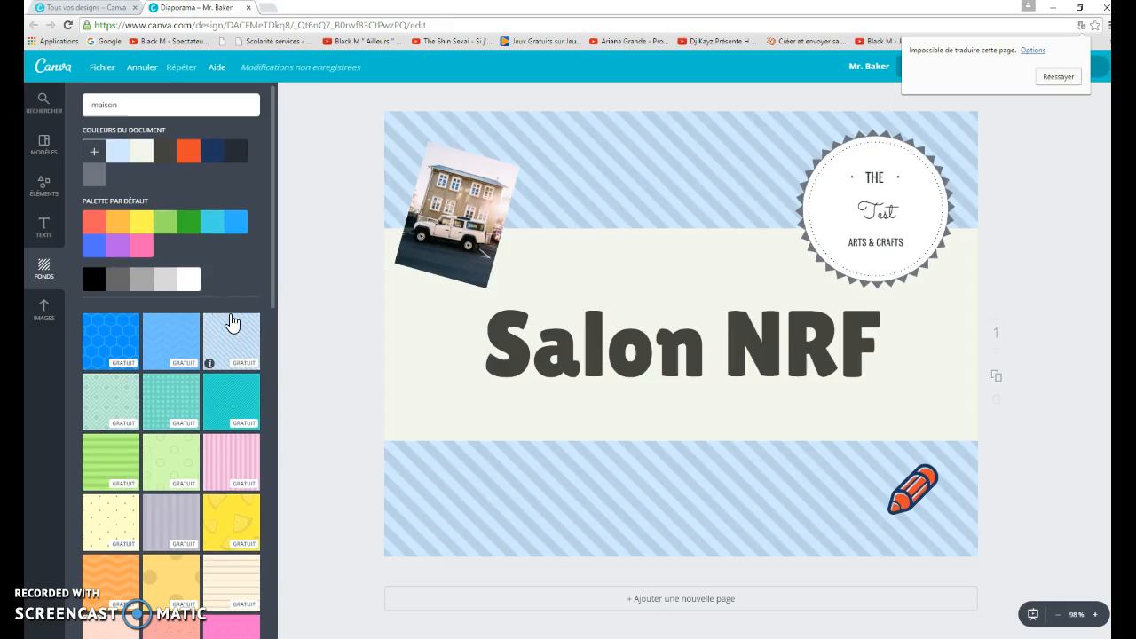
{"action": "left_click", "coordinate": [116, 516]}
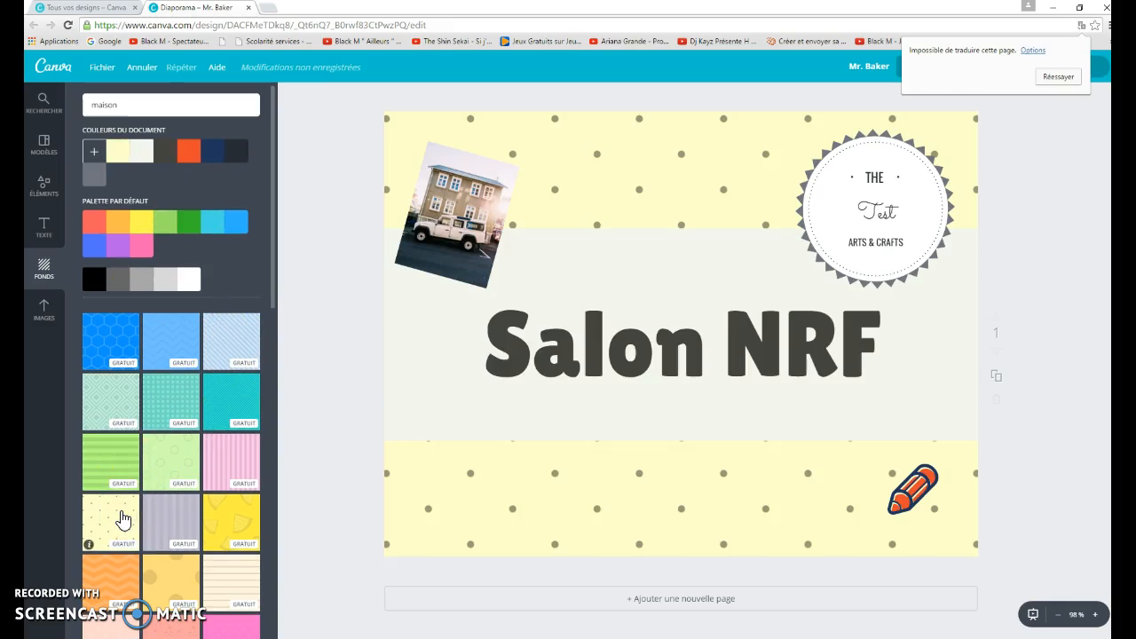
- Look through the uploaded images and the desktop files offered for upload, without choosing a file
{"action": "left_click", "coordinate": [44, 312]}
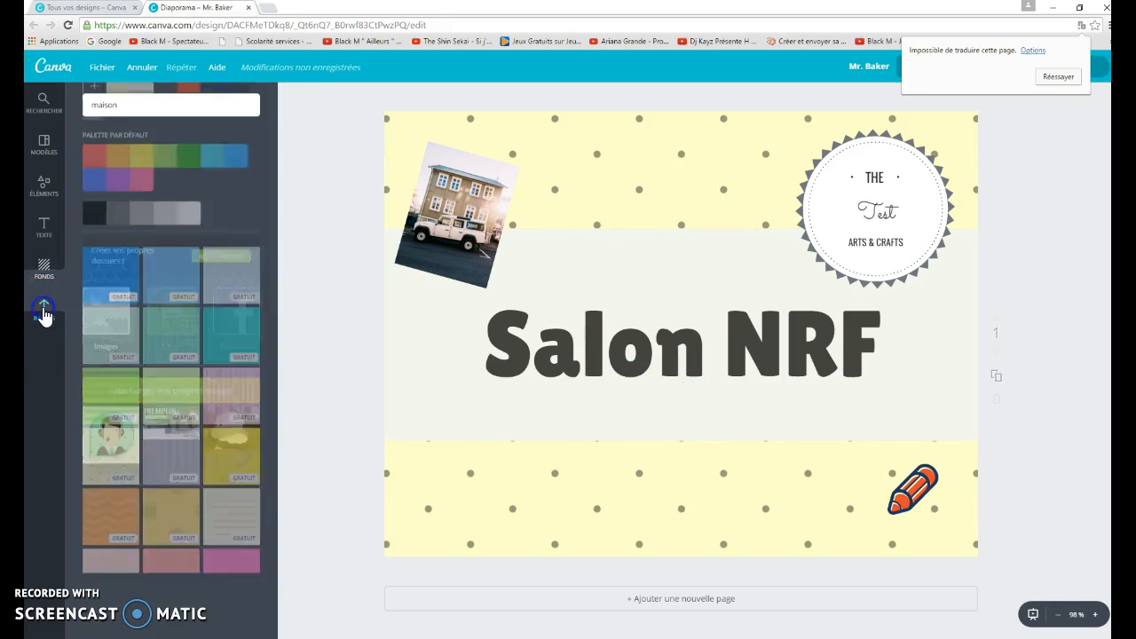
{"action": "left_click", "coordinate": [43, 309]}
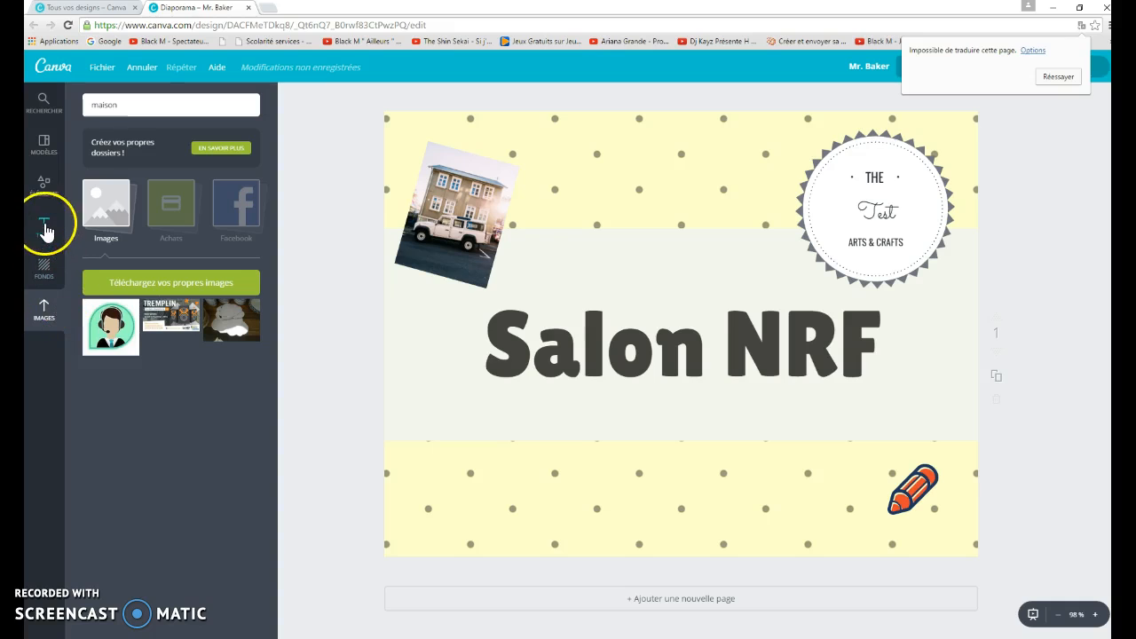
{"action": "left_click", "coordinate": [104, 210]}
{"action": "left_click", "coordinate": [107, 211]}
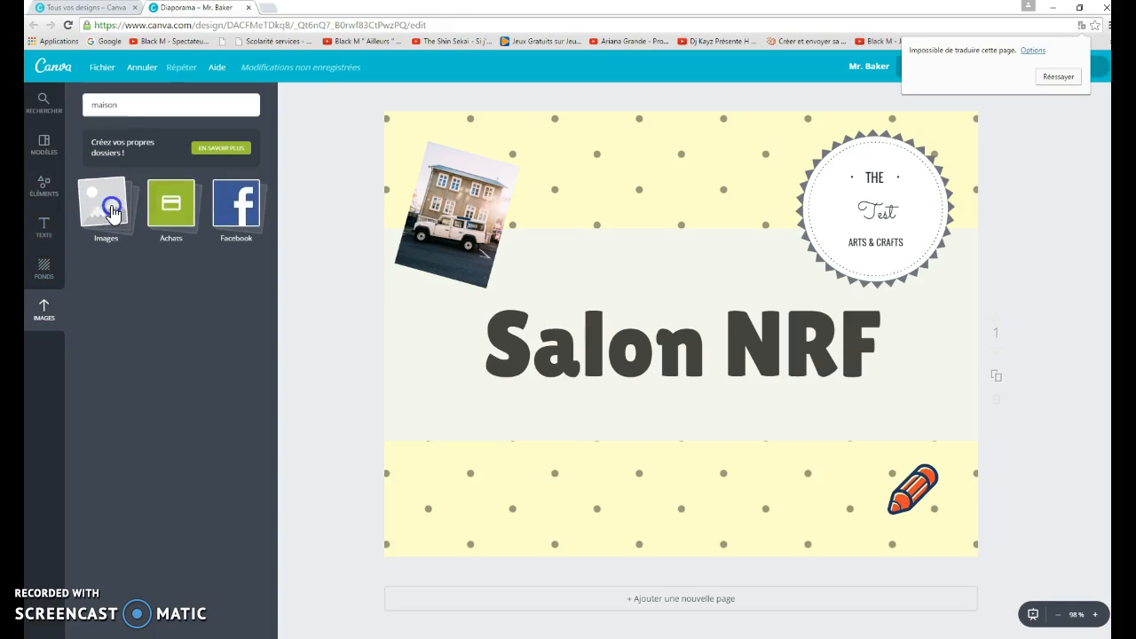
{"action": "left_click", "coordinate": [167, 283]}
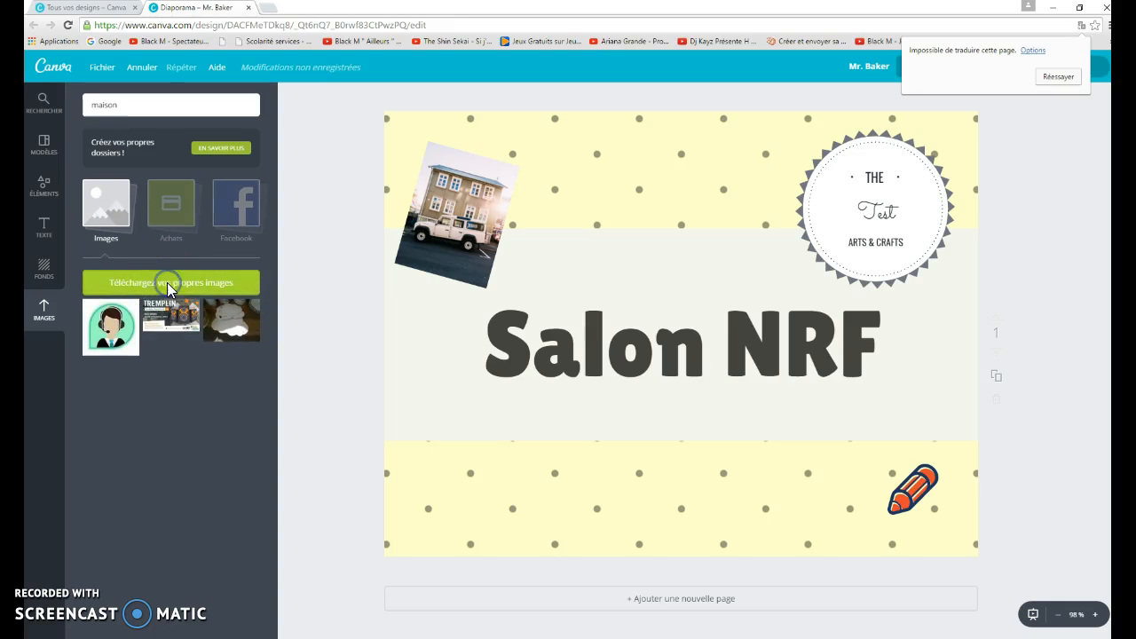
{"action": "left_click", "coordinate": [125, 276]}
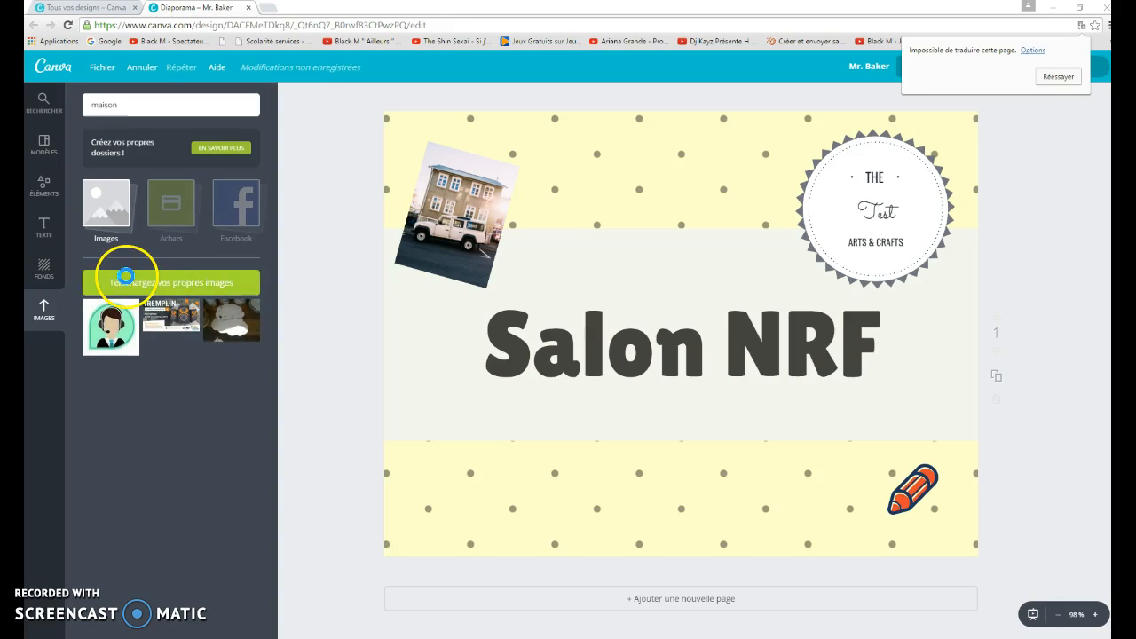
{"action": "left_click", "coordinate": [126, 277]}
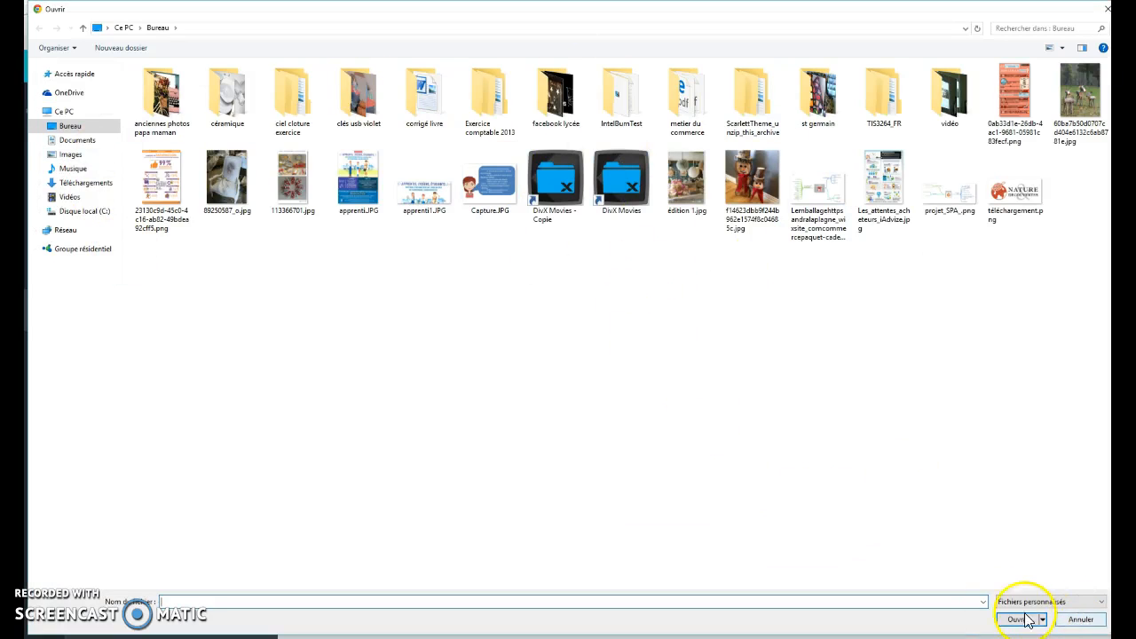
{"action": "left_click", "coordinate": [1082, 619]}
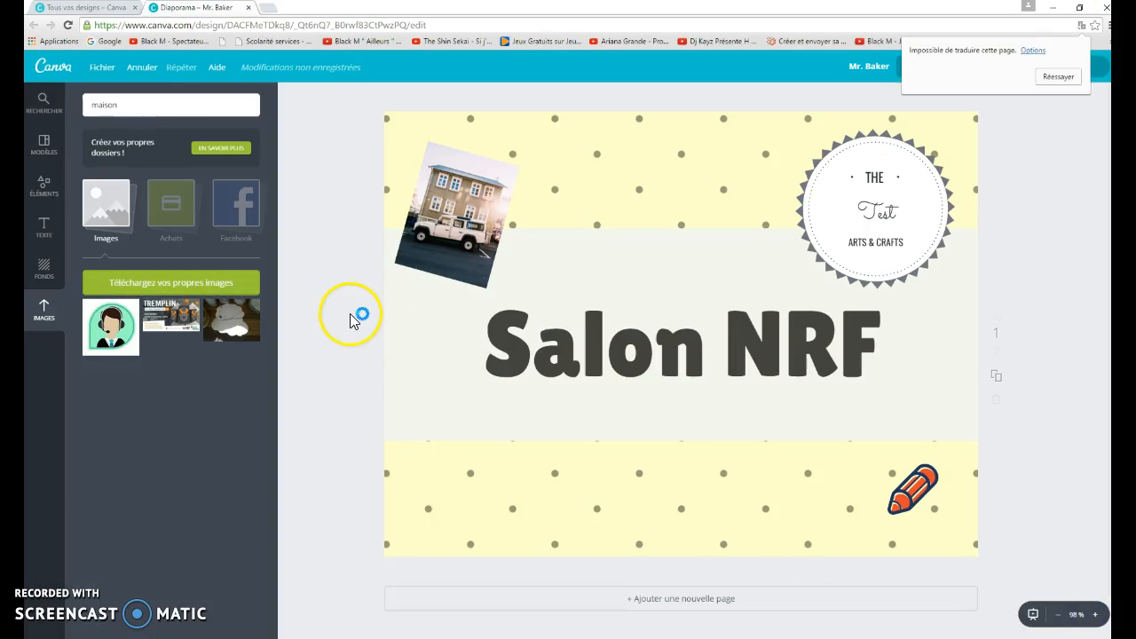
- Add a second page and apply the "Our Story" layout from the Pink Polka Dots Donuts Baker Product Presentation template
{"action": "left_click", "coordinate": [44, 142]}
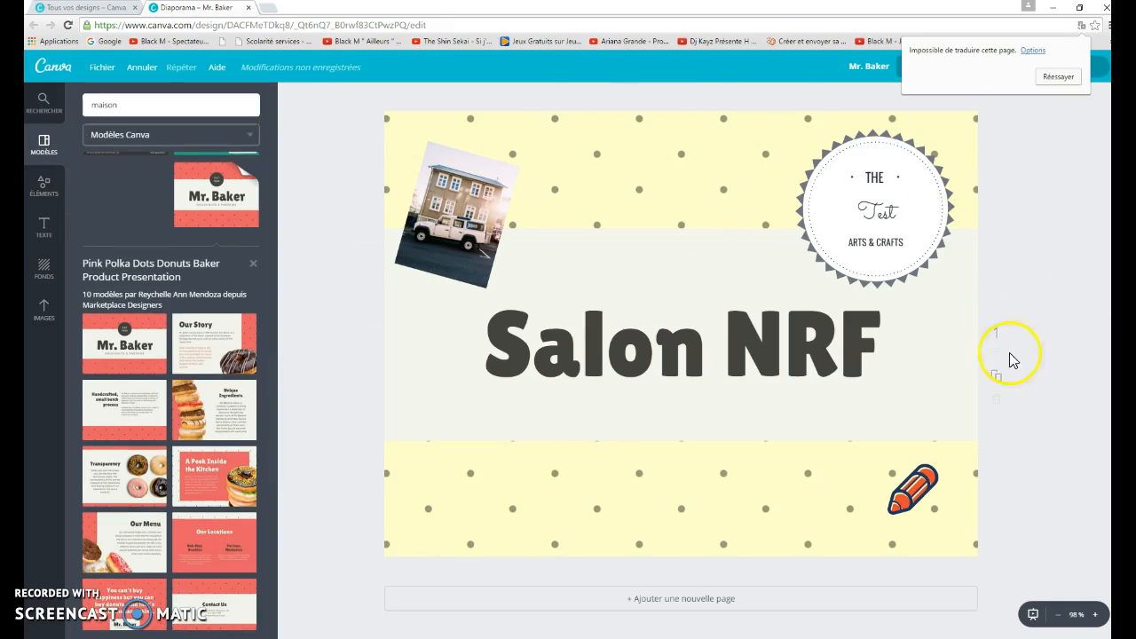
{"action": "scroll", "coordinate": [1065, 373], "scroll_direction": "down", "scroll_amount": 1}
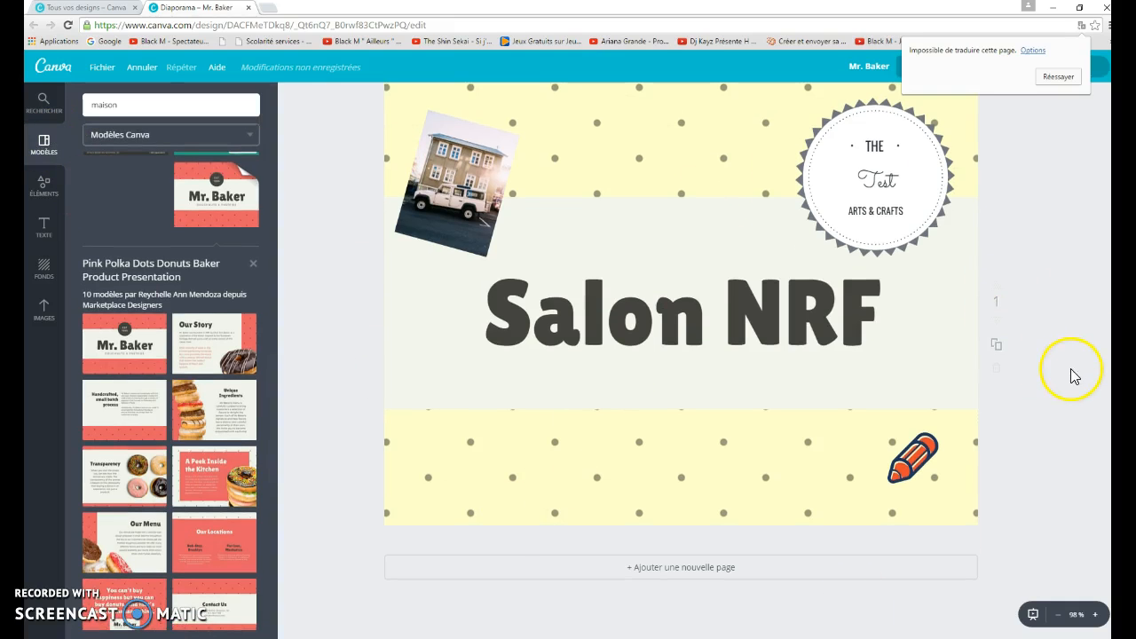
{"action": "left_click", "coordinate": [679, 569]}
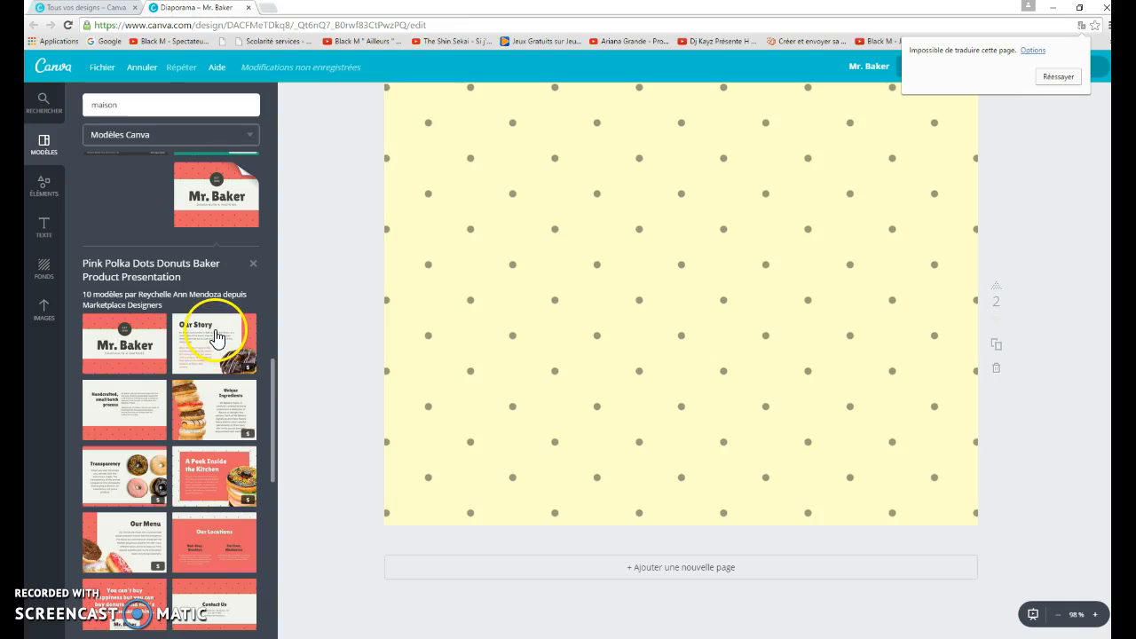
{"action": "scroll", "coordinate": [231, 448], "scroll_direction": "down", "scroll_amount": 1}
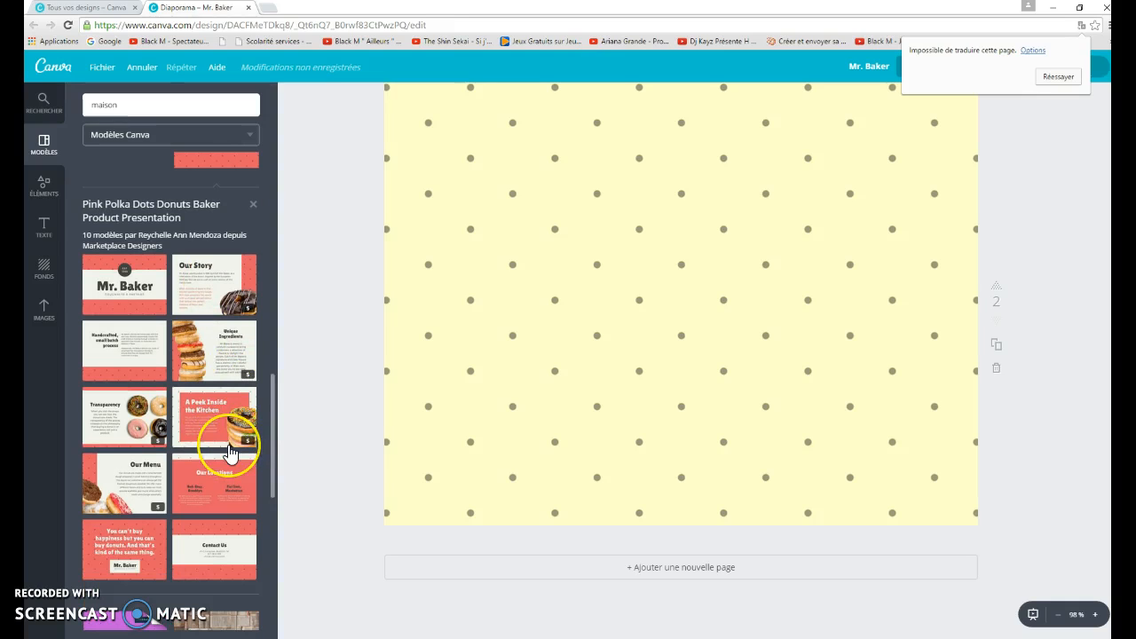
{"action": "scroll", "coordinate": [229, 453], "scroll_direction": "up", "scroll_amount": 1}
{"action": "left_click_drag", "start_coordinate": [195, 337], "coordinate": [563, 291]}
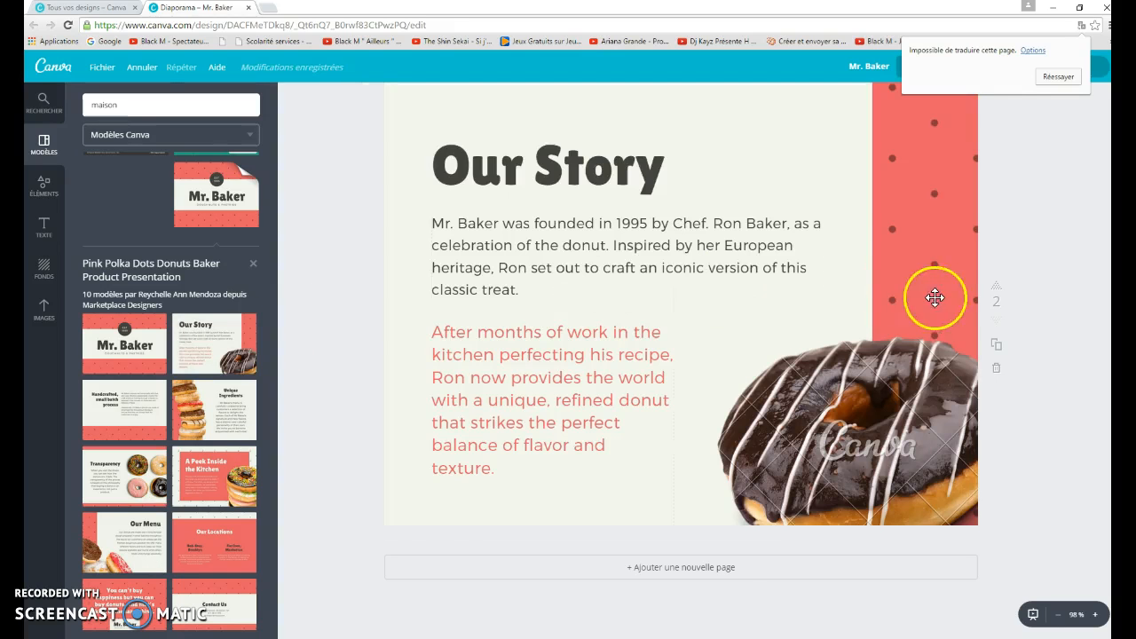
{"action": "scroll", "coordinate": [852, 304], "scroll_direction": "up", "scroll_amount": 2}
{"action": "scroll", "coordinate": [852, 299], "scroll_direction": "down", "scroll_amount": 2}
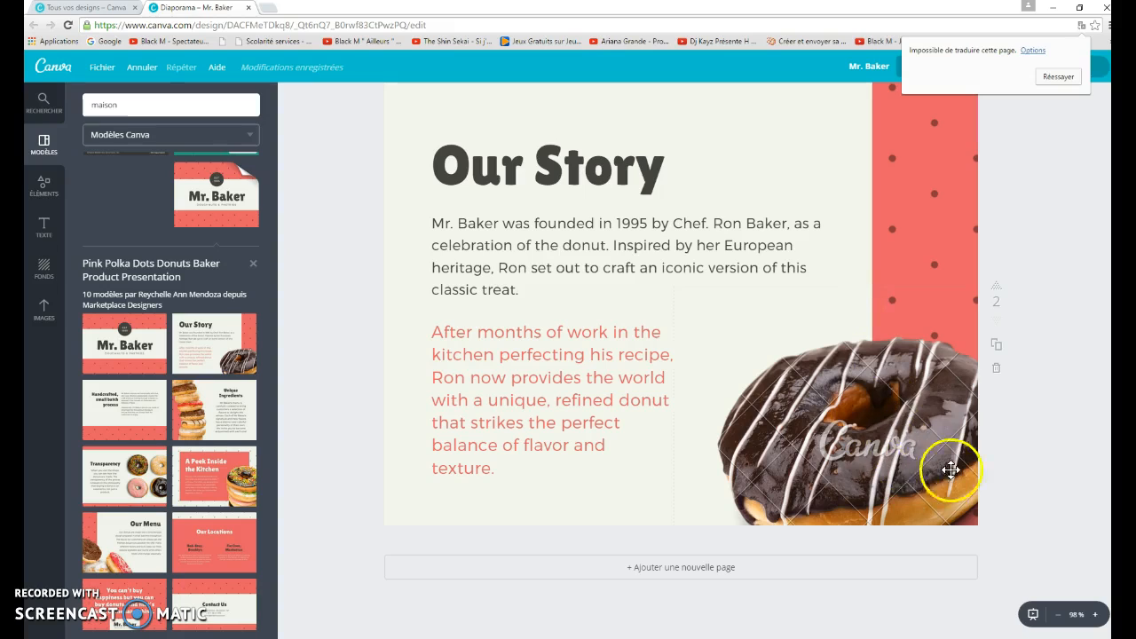
{"action": "left_click", "coordinate": [1045, 266]}
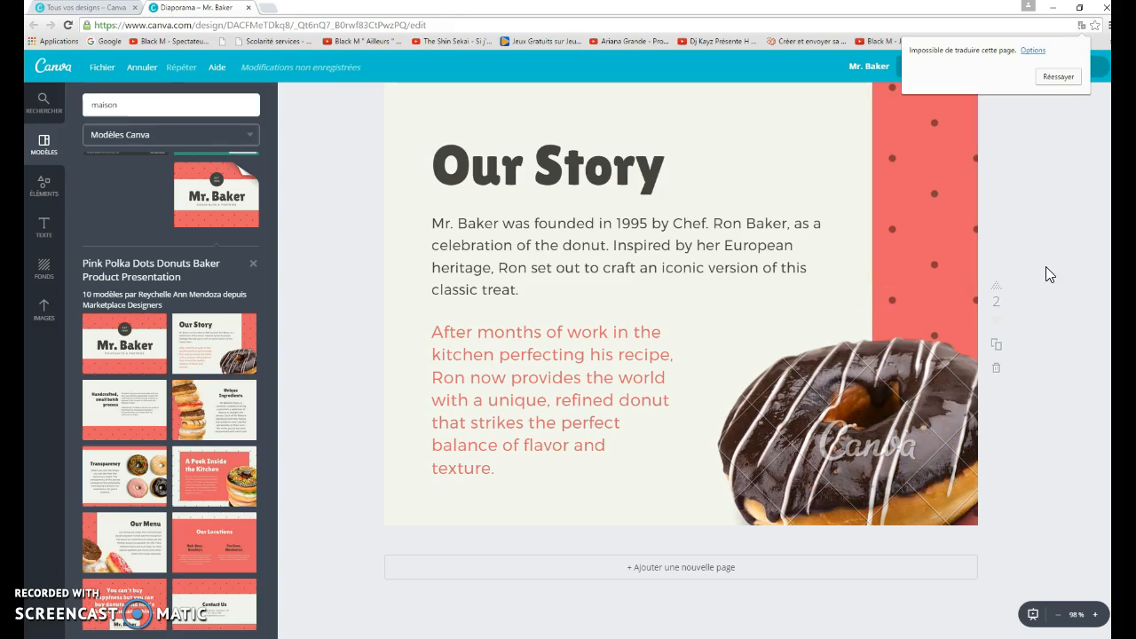
- Rename the slideshow to "Salon NRF"
{"action": "scroll", "coordinate": [1055, 228], "scroll_direction": "up", "scroll_amount": 5}
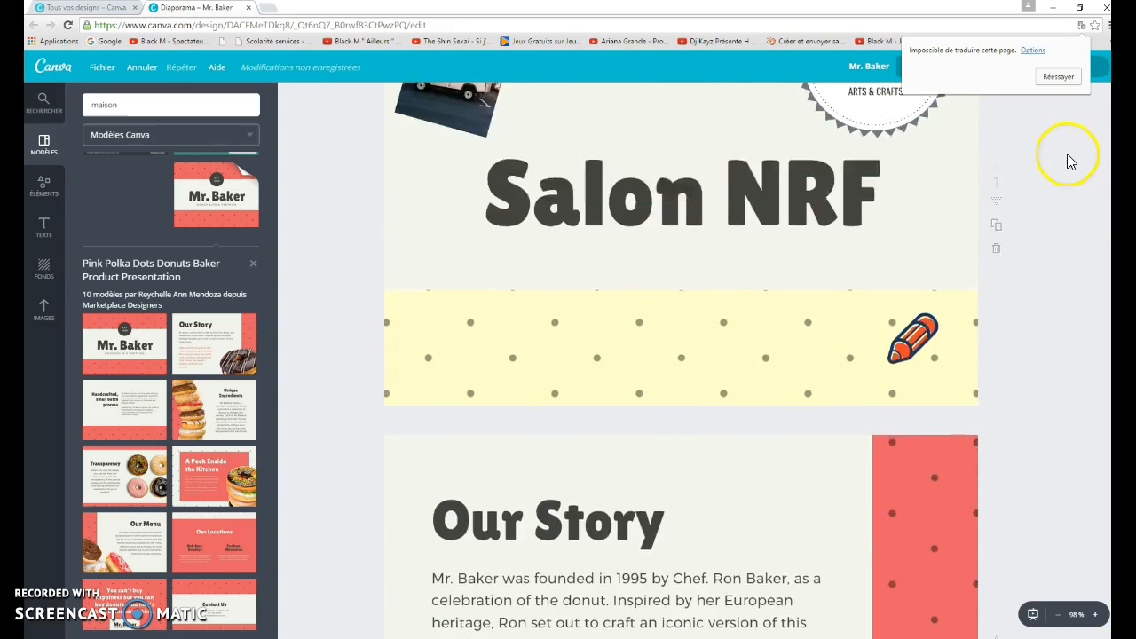
{"action": "left_click", "coordinate": [875, 68]}
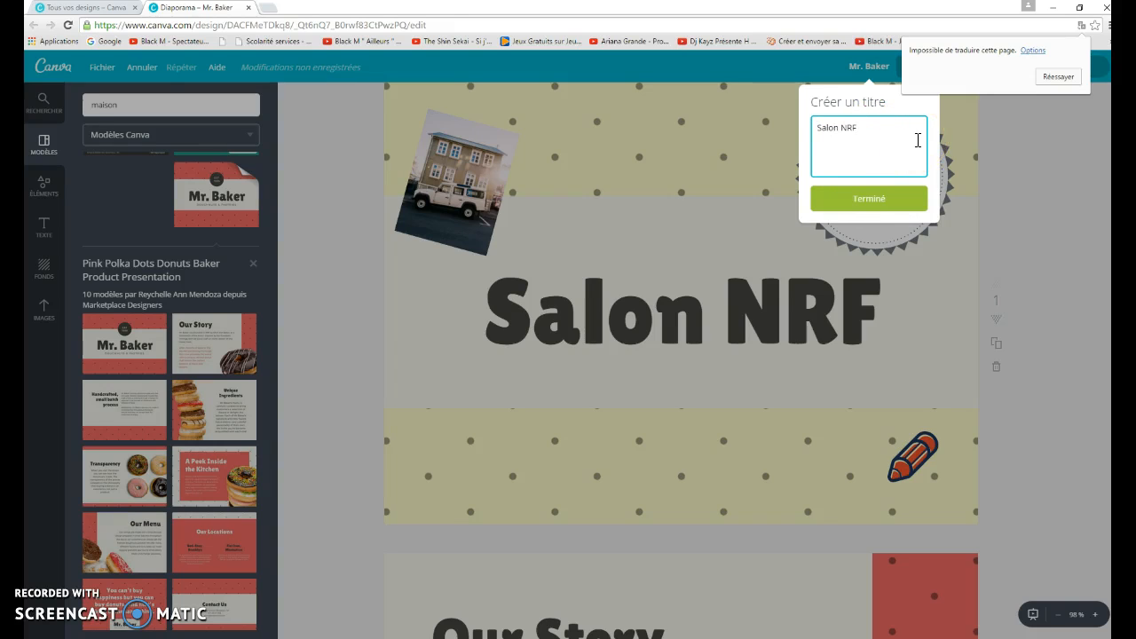
{"action": "left_click", "coordinate": [875, 200]}
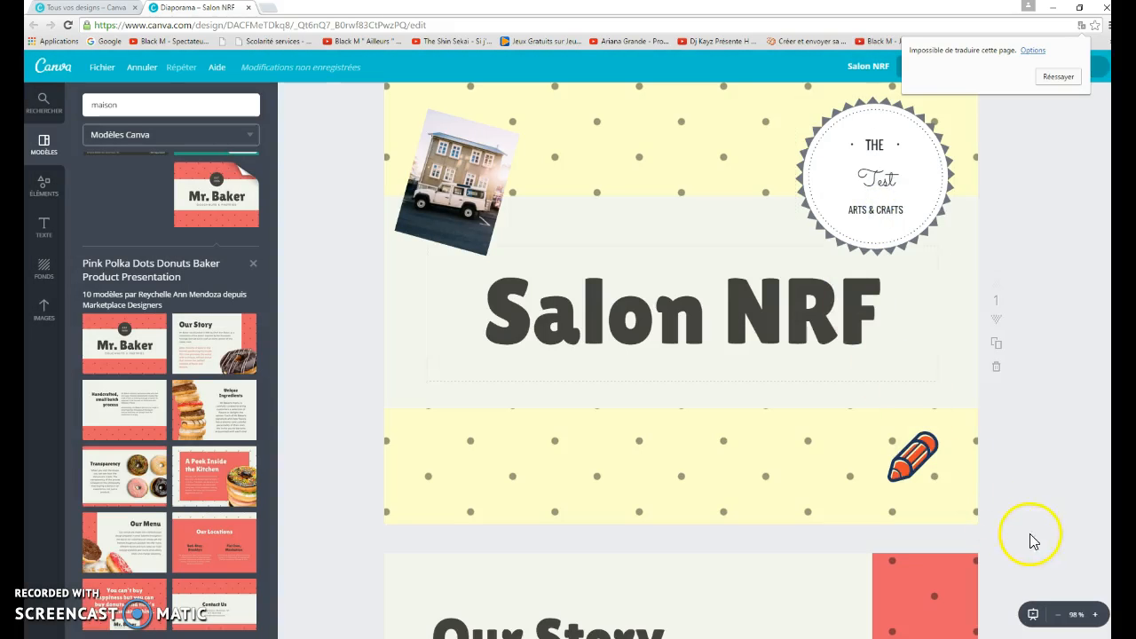
- Preview both pages of the slideshow in full-screen presentation mode, then return to the editor
{"action": "left_click", "coordinate": [1033, 615]}
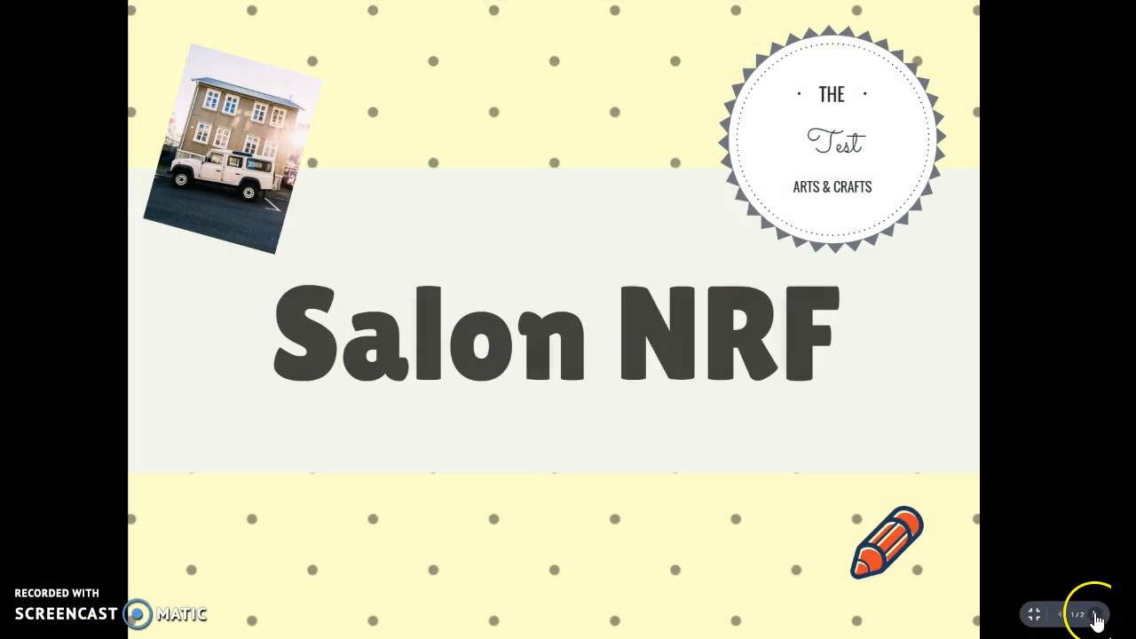
{"action": "left_click", "coordinate": [1096, 614]}
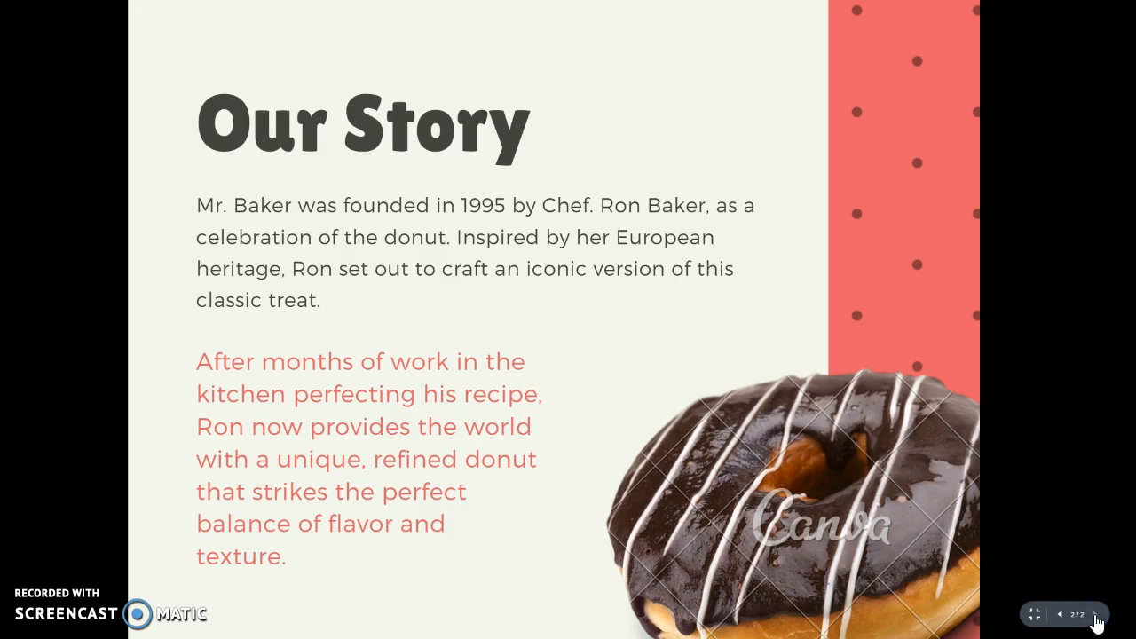
{"action": "left_click", "coordinate": [1034, 613]}
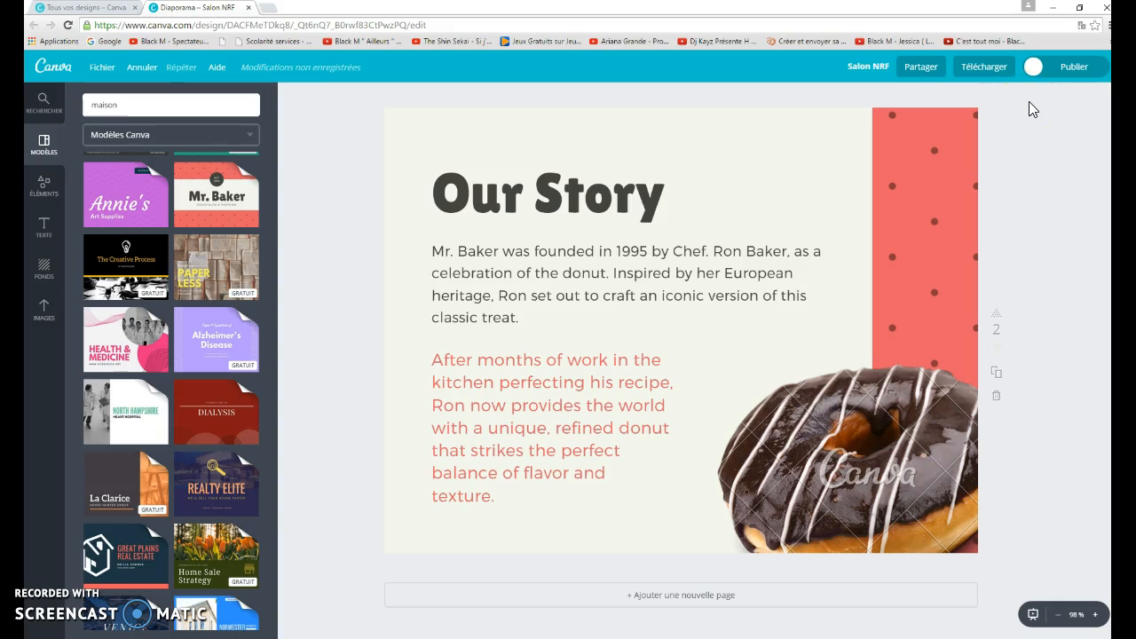
- Download all pages as a standard PDF, choosing the watermarked version instead of buying the premium donut image
{"action": "left_click", "coordinate": [1000, 71]}
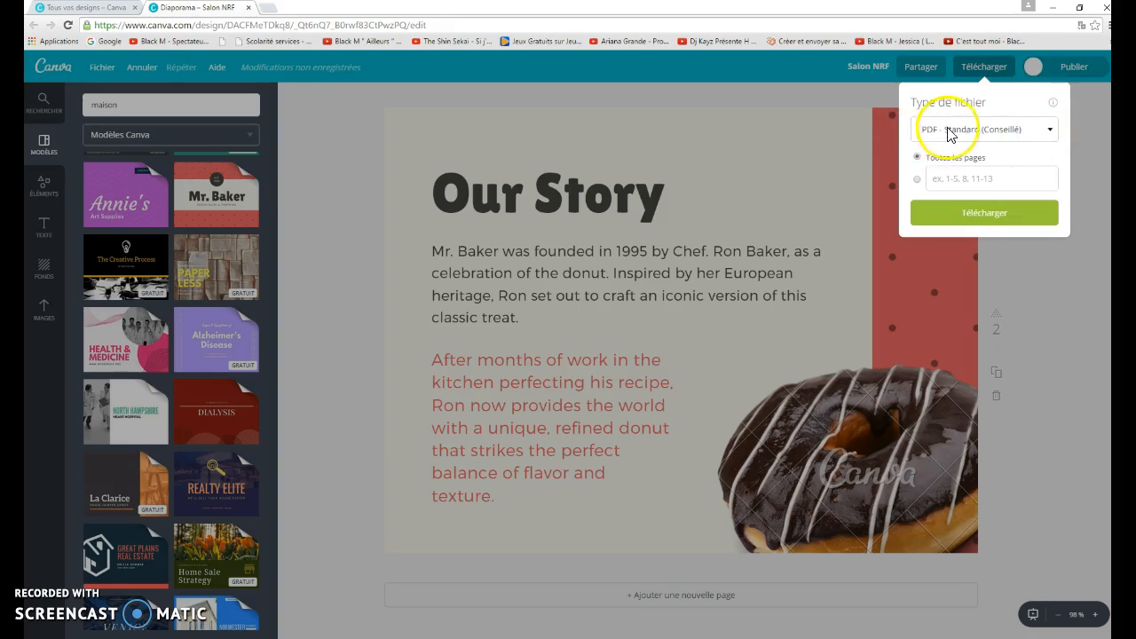
{"action": "left_click", "coordinate": [979, 214]}
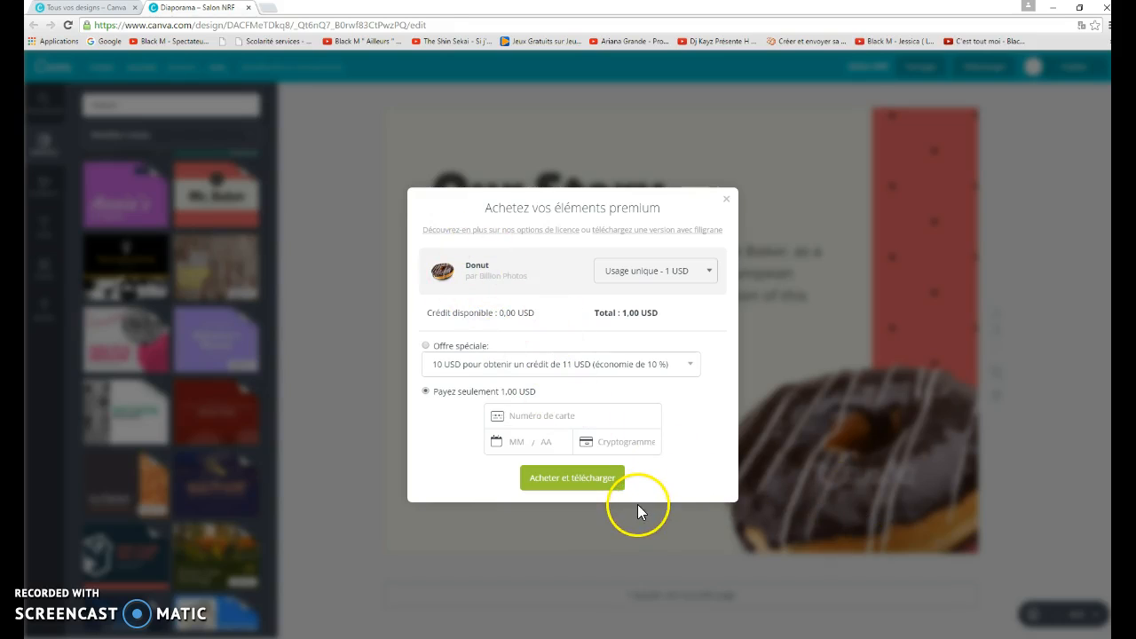
{"action": "left_click", "coordinate": [664, 230]}
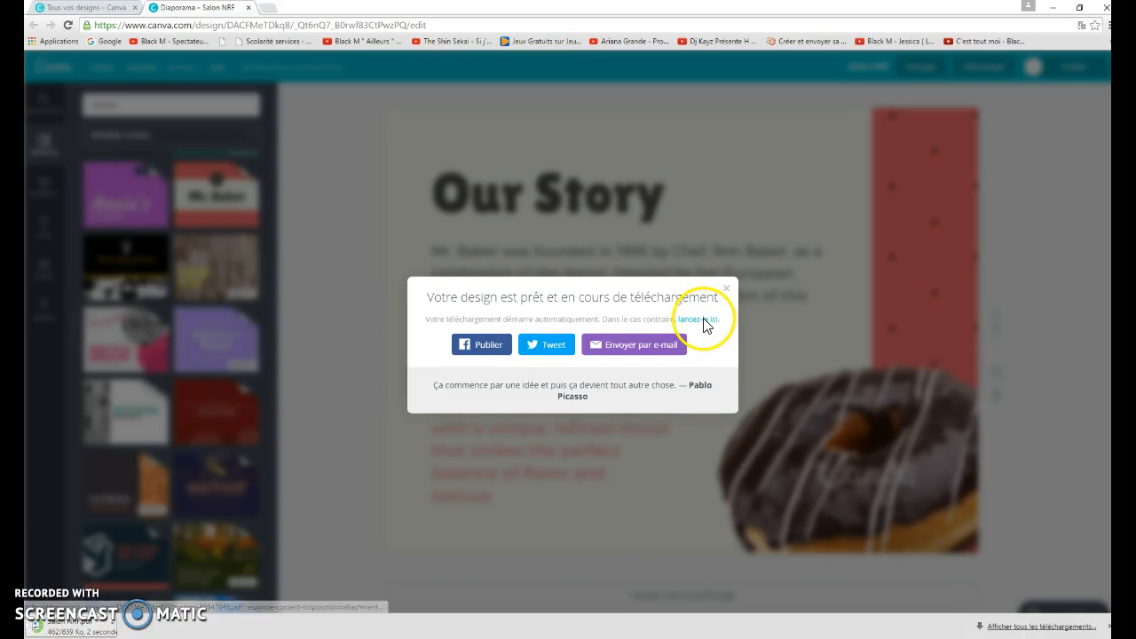
- Open the downloaded Salon NRF.pdf in the browser's PDF viewer and look through its two pages
{"action": "left_click", "coordinate": [54, 625]}
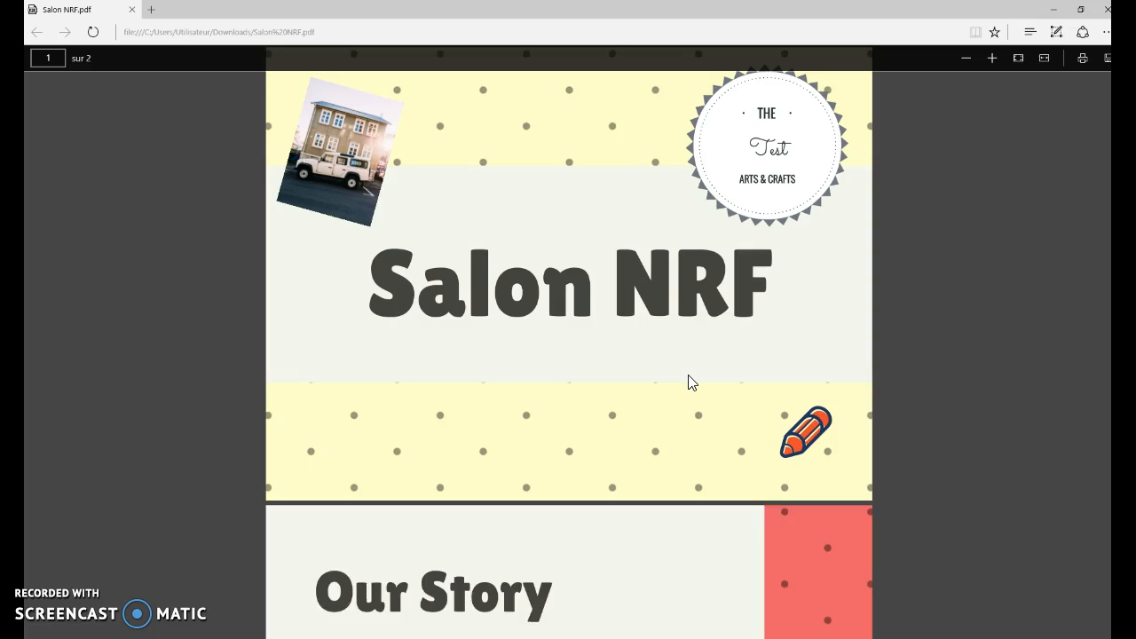
{"action": "scroll", "coordinate": [993, 183], "scroll_direction": "down", "scroll_amount": 3}
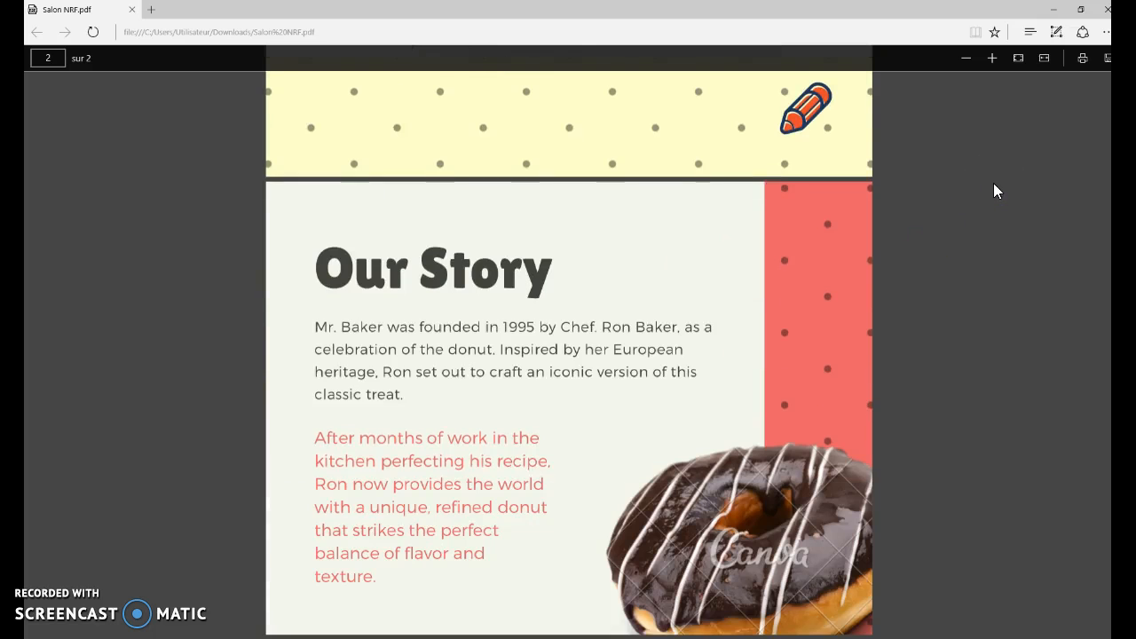
{"action": "scroll", "coordinate": [993, 183], "scroll_direction": "up", "scroll_amount": 3}
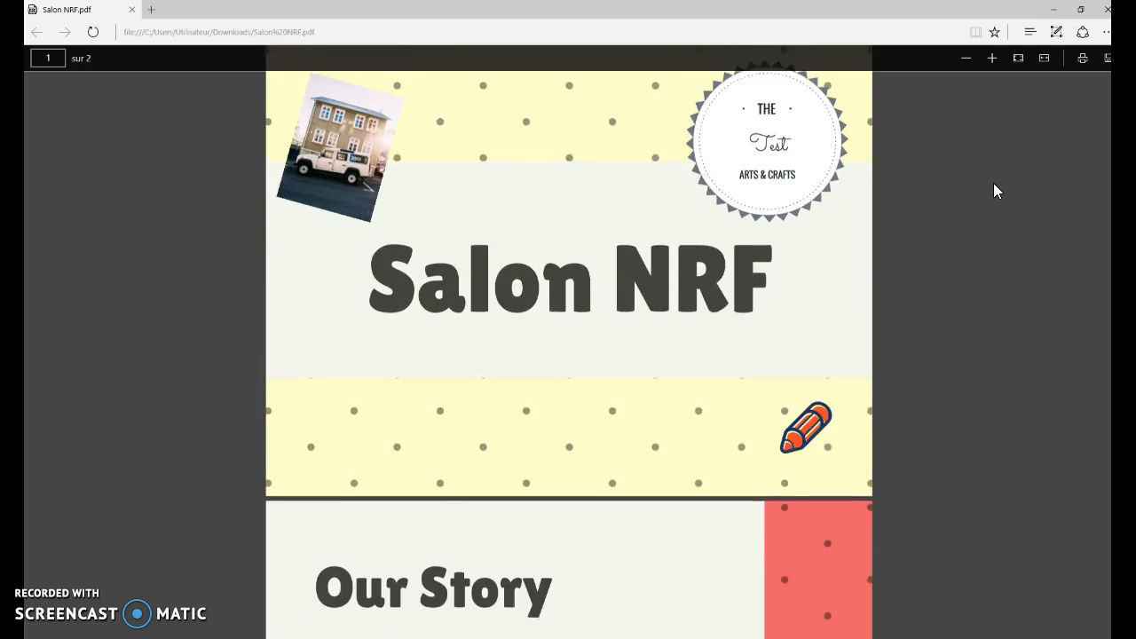